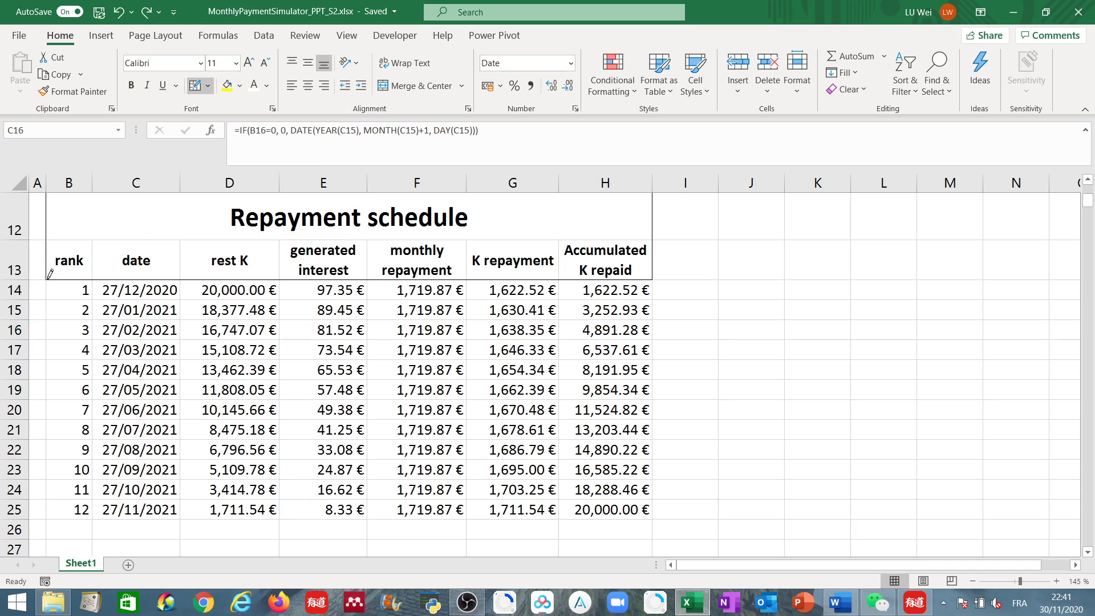
Draw vertical borders along the edges of columns B to H for rows 14 to 25, plus a border under row 25.
drag(50, 274, 40, 503)
drag(97, 277, 96, 508)
drag(185, 277, 198, 496)
drag(282, 280, 288, 510)
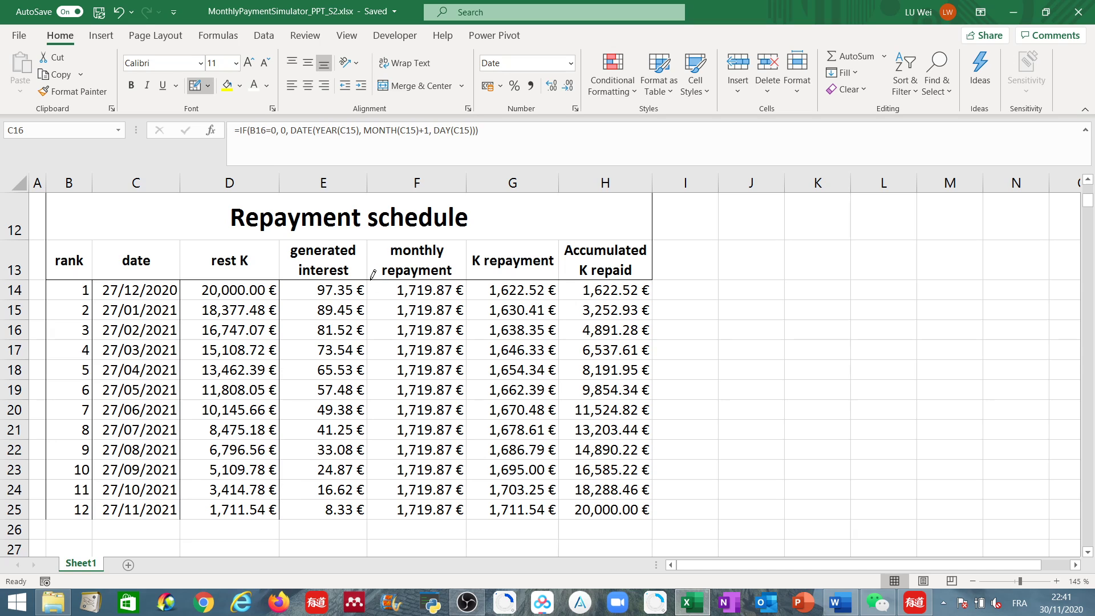
drag(373, 275, 377, 504)
drag(470, 275, 471, 504)
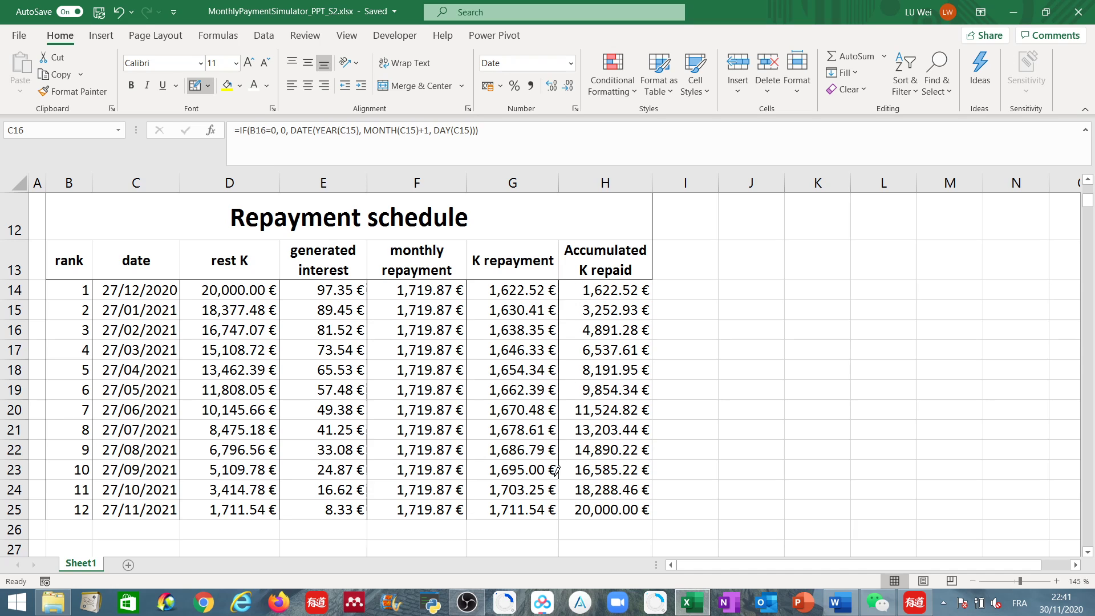
drag(653, 279, 649, 497)
drag(55, 514, 608, 513)
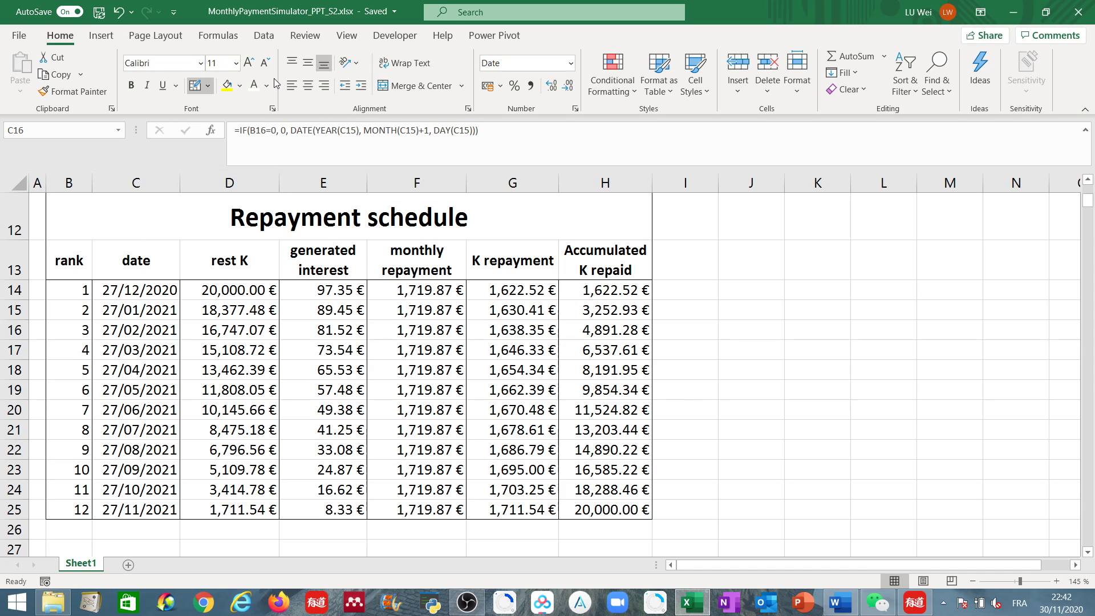
Erase the borders from the repayment schedule rows 14 to 25, including the line above row 14.
click(209, 87)
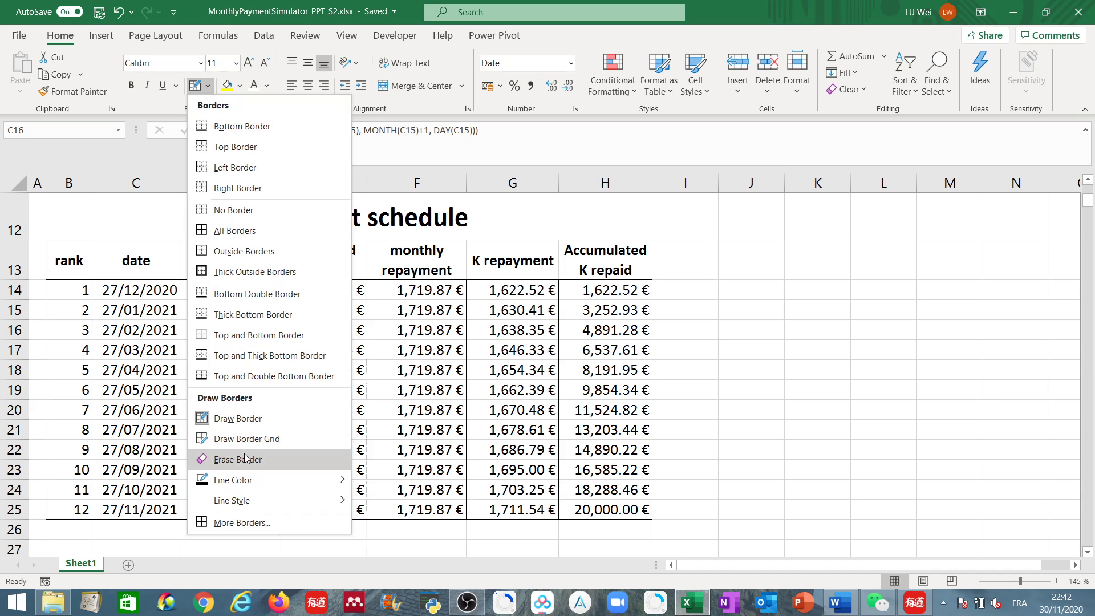
click(246, 459)
mouse_move(54, 312)
mouse_down()
mouse_move(80, 345)
mouse_move(547, 376)
mouse_move(633, 497)
mouse_move(294, 508)
mouse_move(655, 482)
mouse_move(657, 518)
mouse_up()
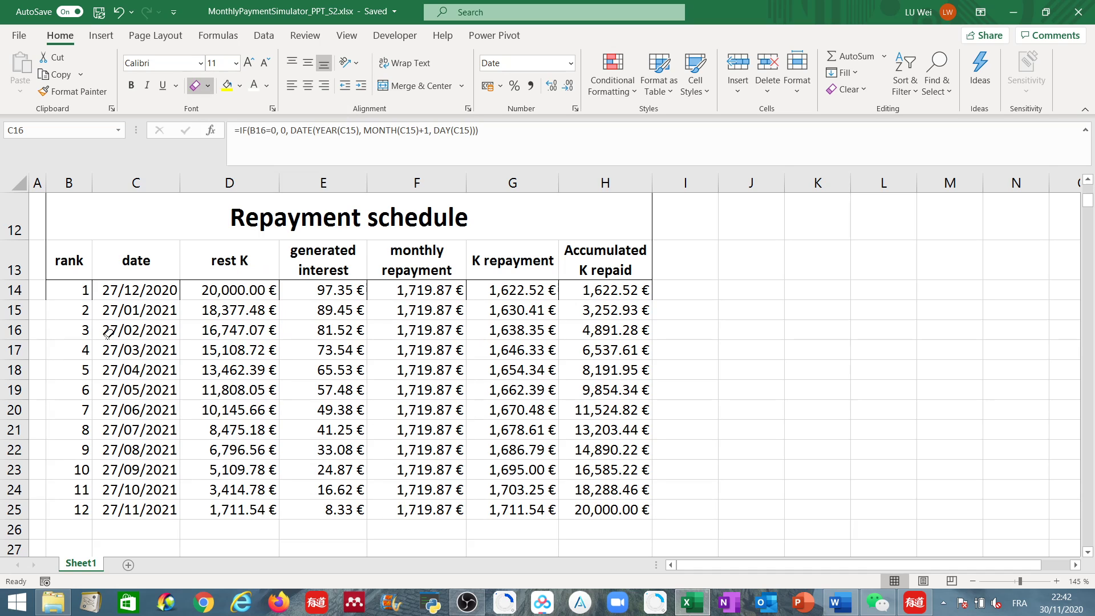
mouse_move(59, 290)
mouse_down()
mouse_move(642, 290)
mouse_move(170, 298)
mouse_up()
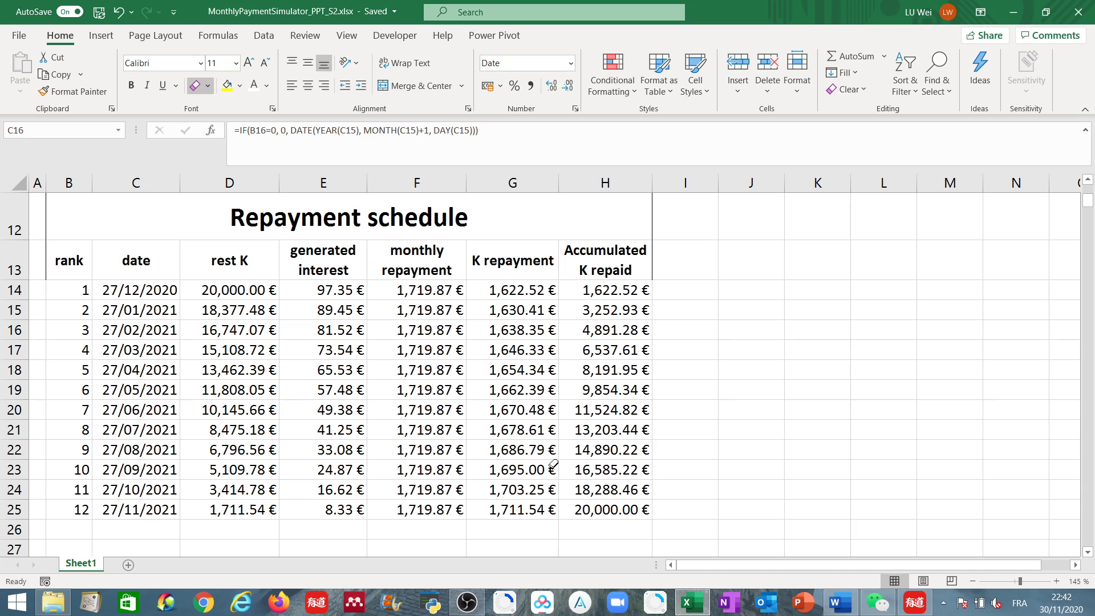
key(Escape)
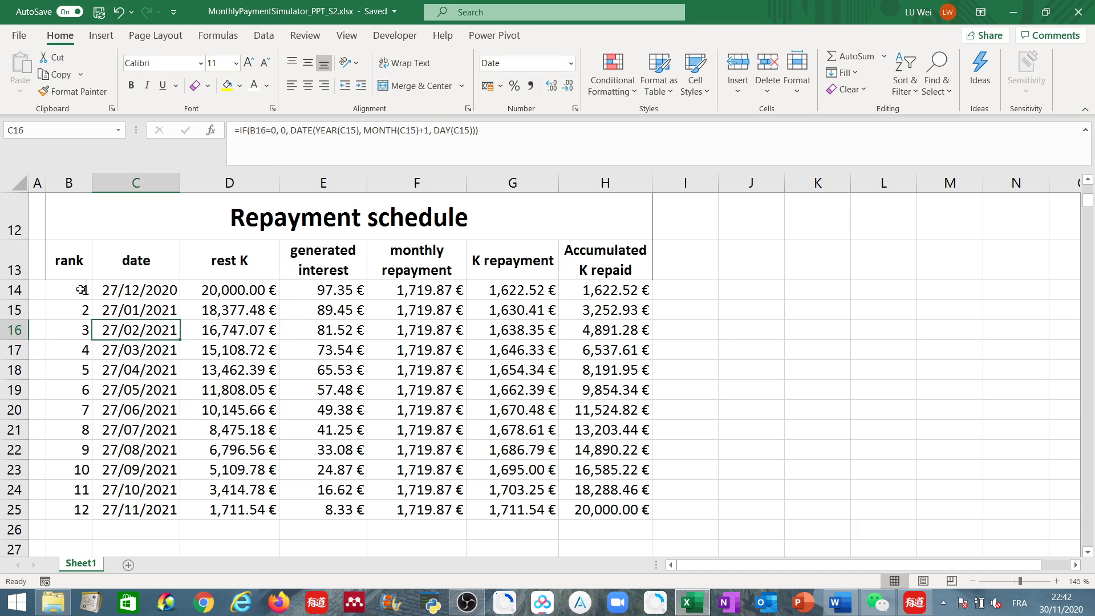
Select the repayment schedule range B14:H500.
click(40, 127)
text(B14)
key(Return)
scroll(208, 394, up, 2)
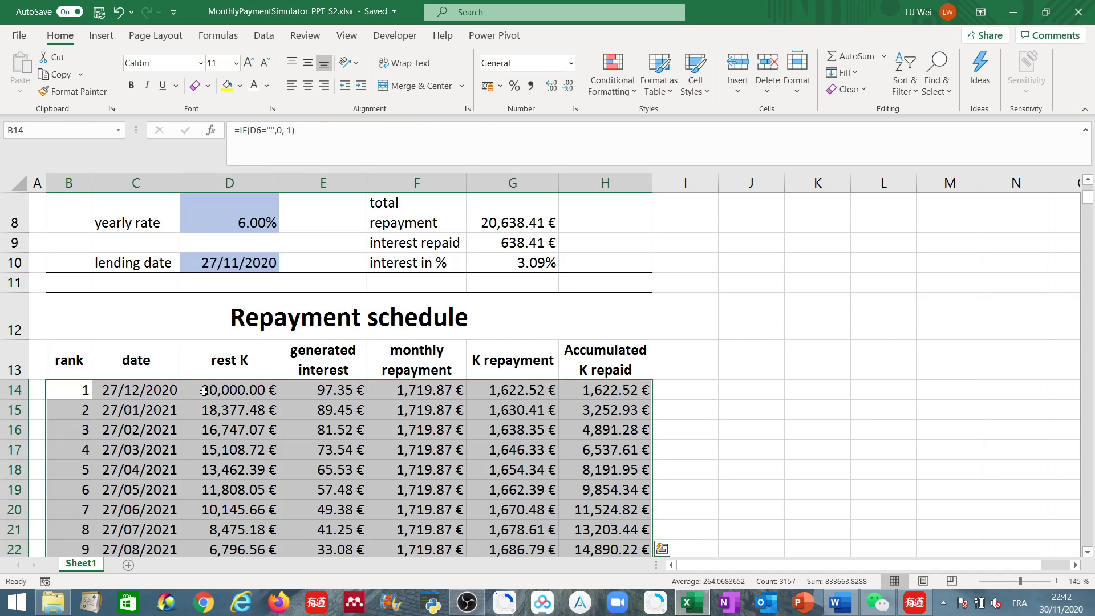
scroll(207, 394, down, 5)
scroll(217, 400, up, 6)
scroll(217, 400, down, 2)
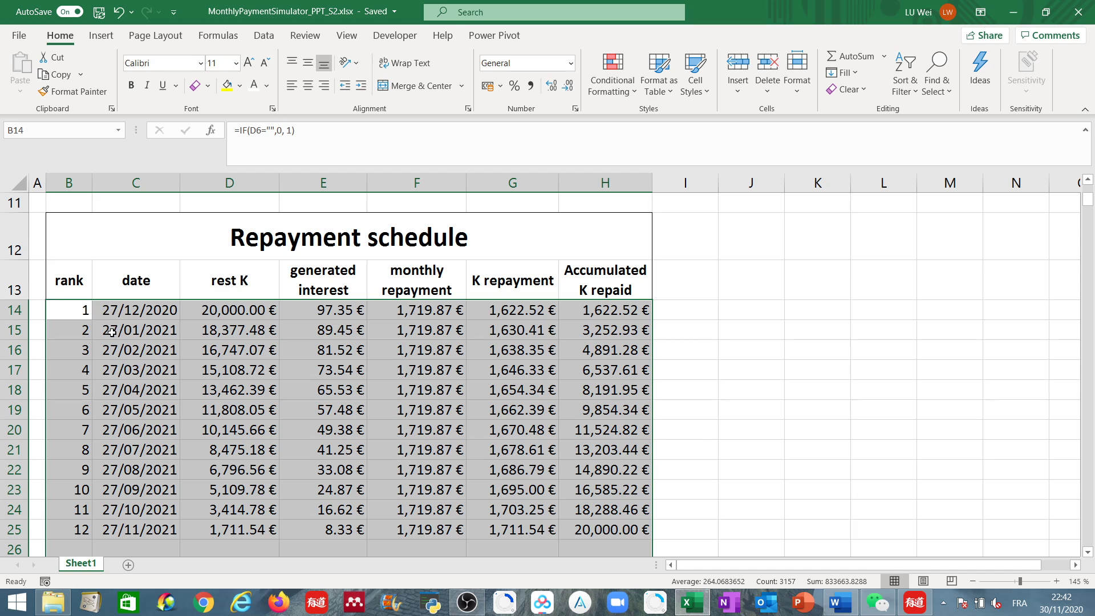
scroll(112, 333, down, 1)
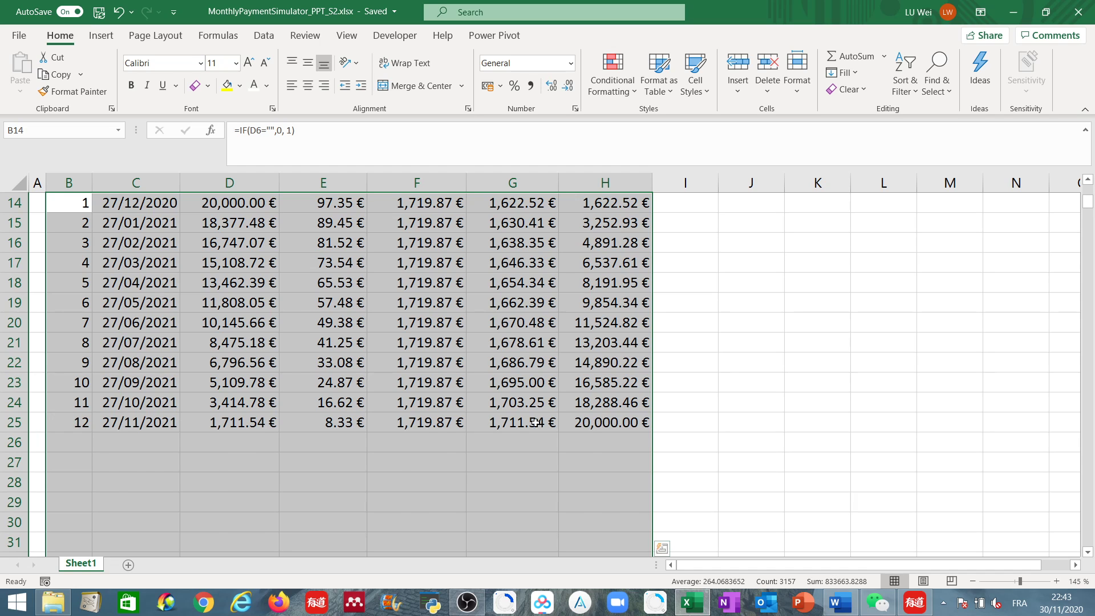
scroll(535, 423, up, 1)
scroll(277, 402, down, 1)
scroll(273, 401, up, 1)
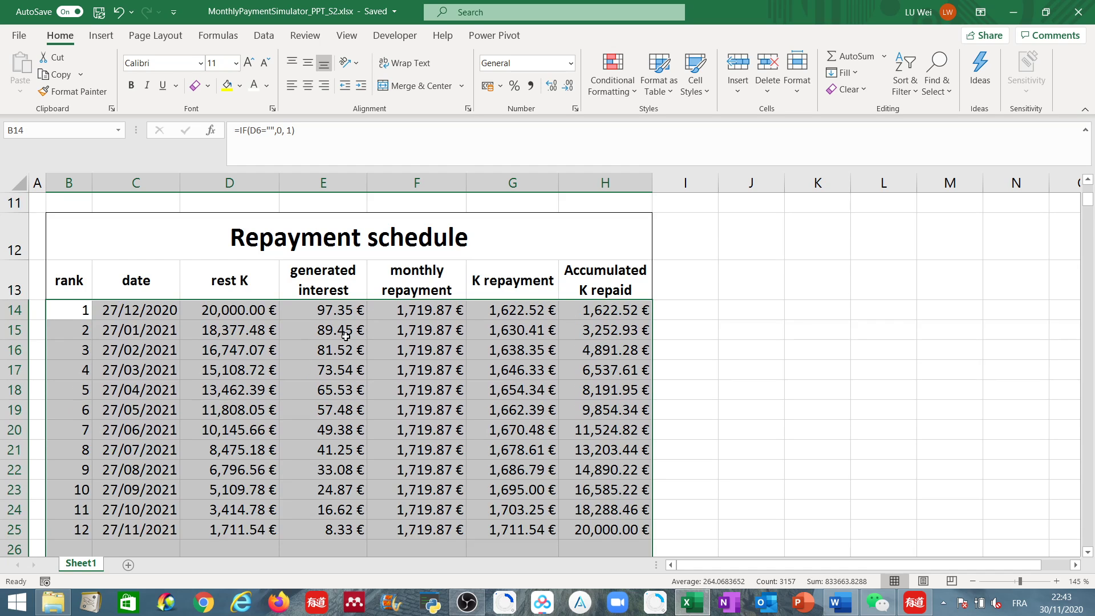
Create a formula-based conditional formatting rule for the selected range with the formula B14=1.
click(611, 87)
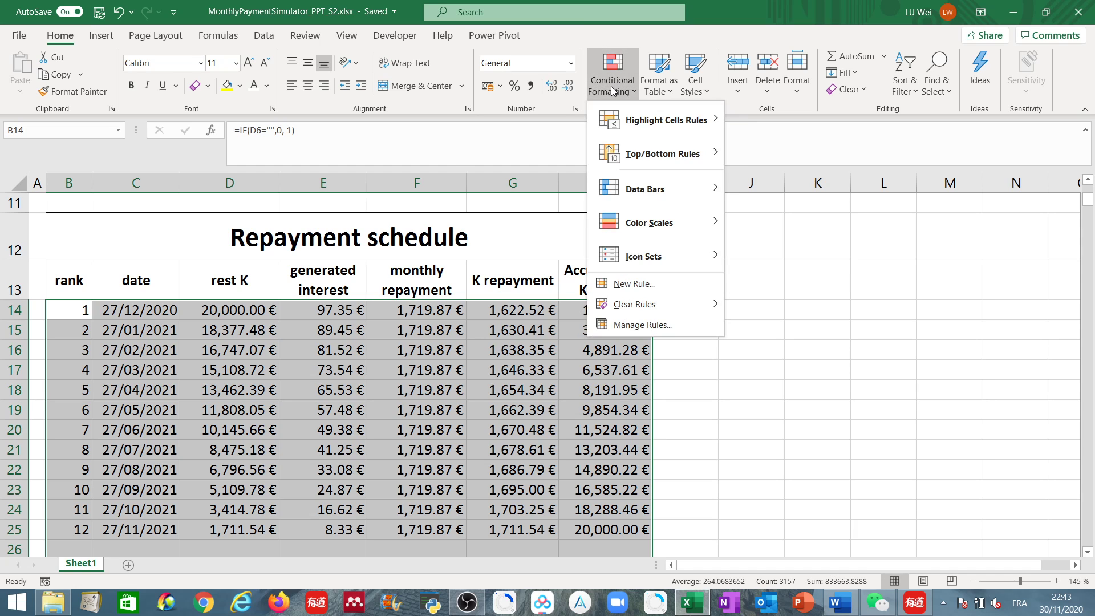
click(647, 288)
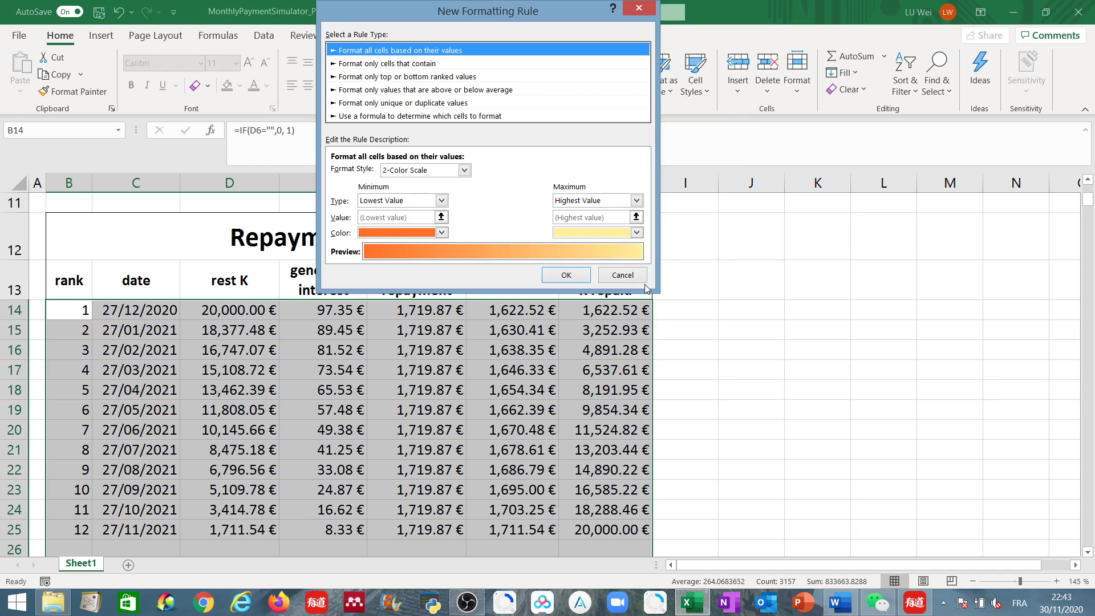
click(418, 117)
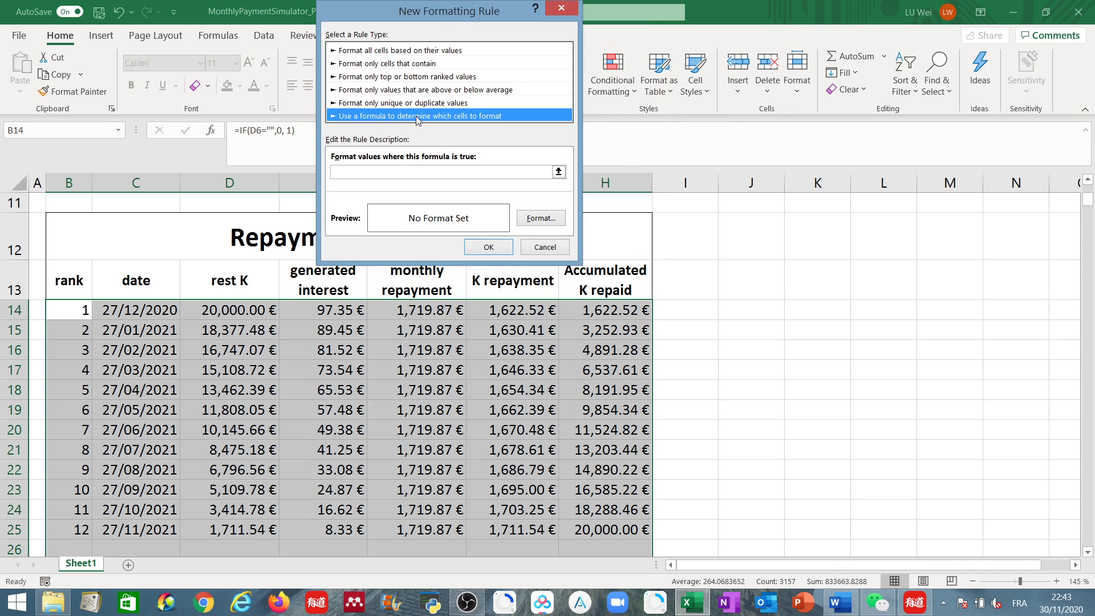
click(379, 173)
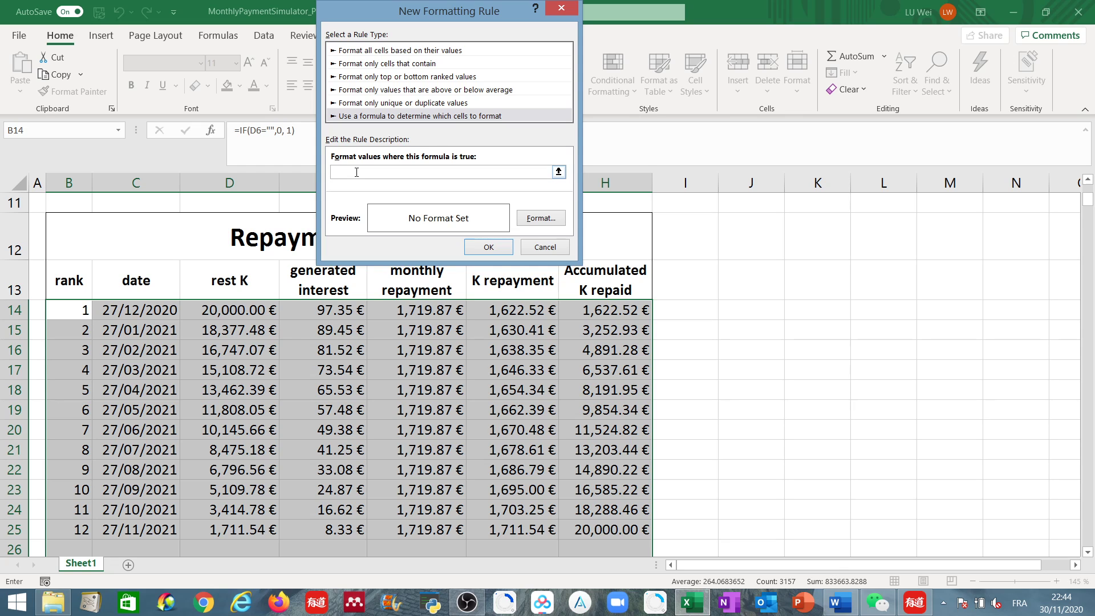
text(B14=1)
Give the new rule a format with left, top and right cell borders and save the rule.
click(545, 219)
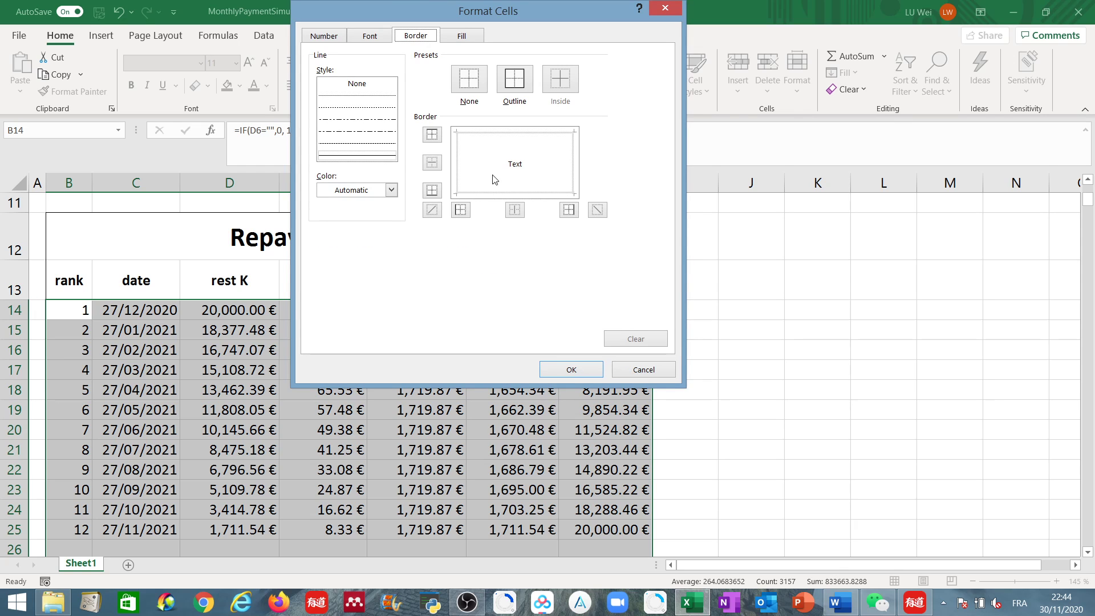
click(460, 167)
click(487, 134)
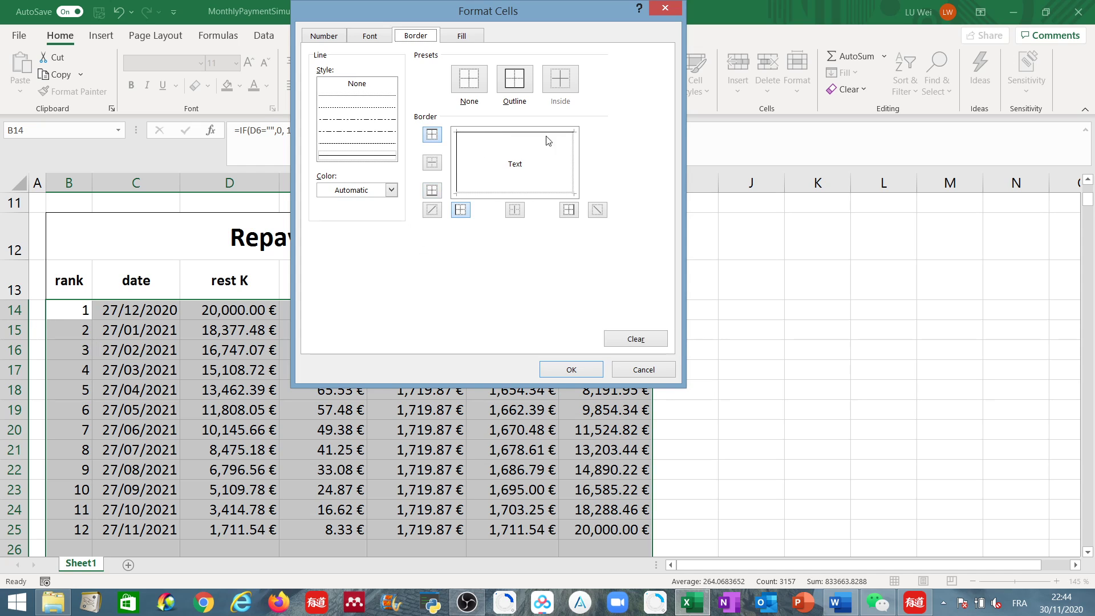
click(575, 158)
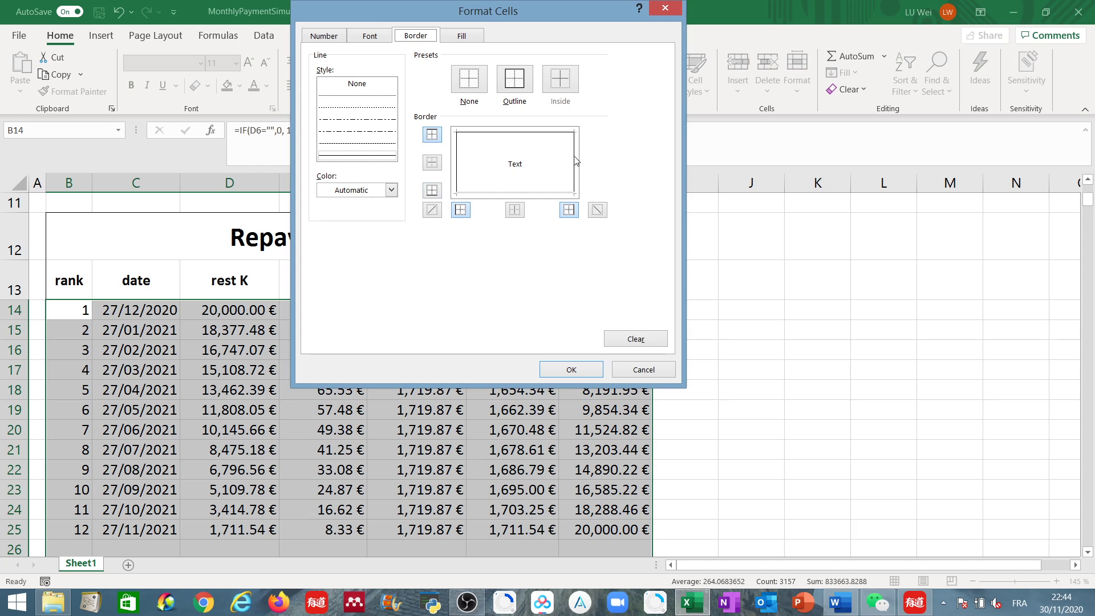
click(592, 371)
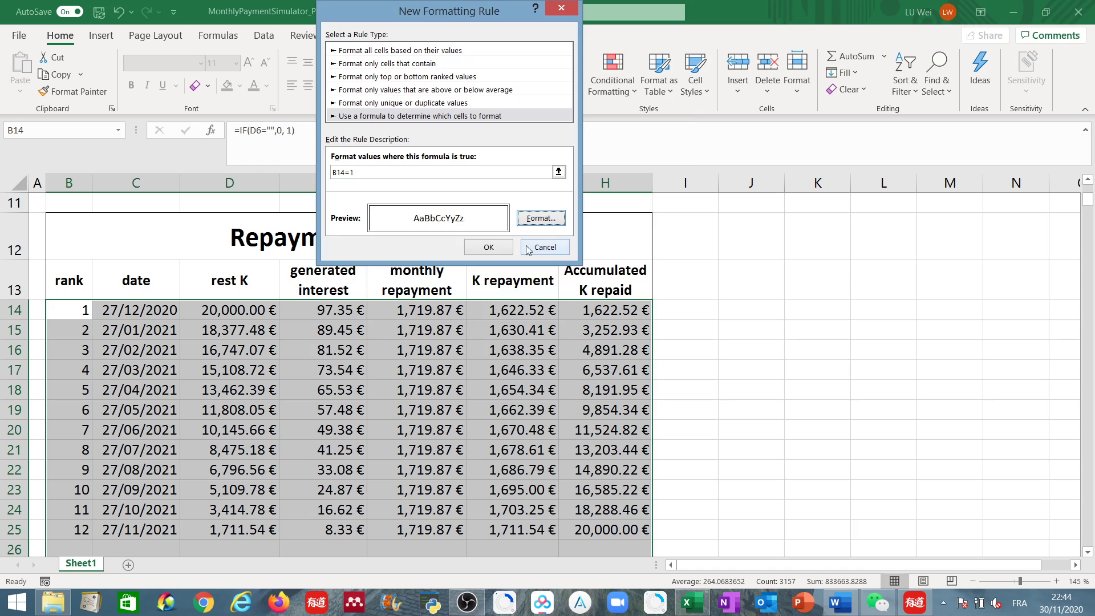
click(490, 247)
click(351, 356)
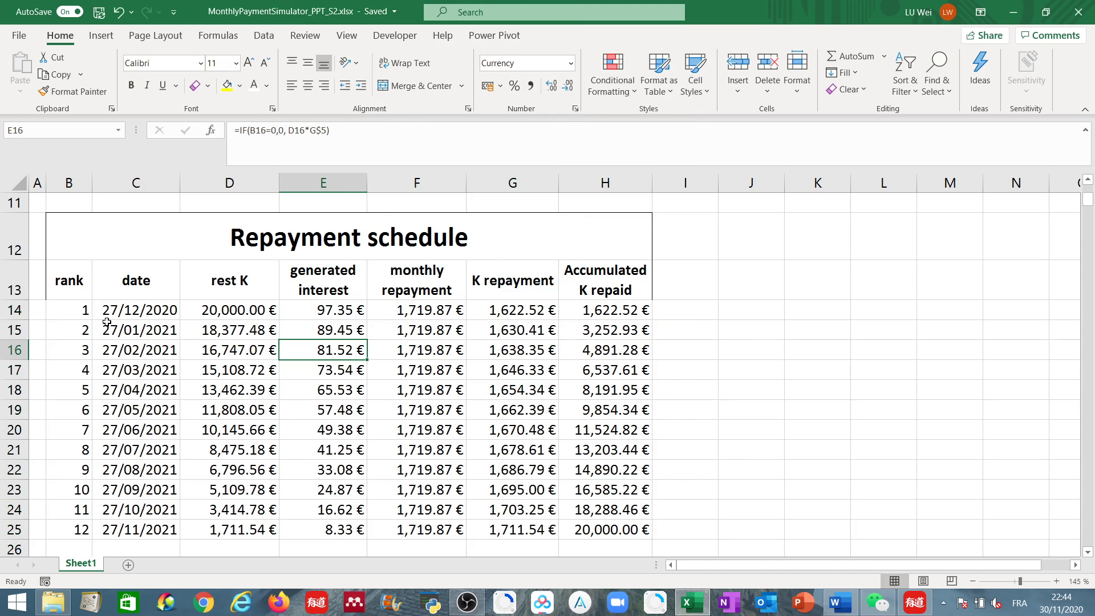
Remove the quotation marks from the border rule's formula so that it reads =B14=1, and apply it.
click(69, 312)
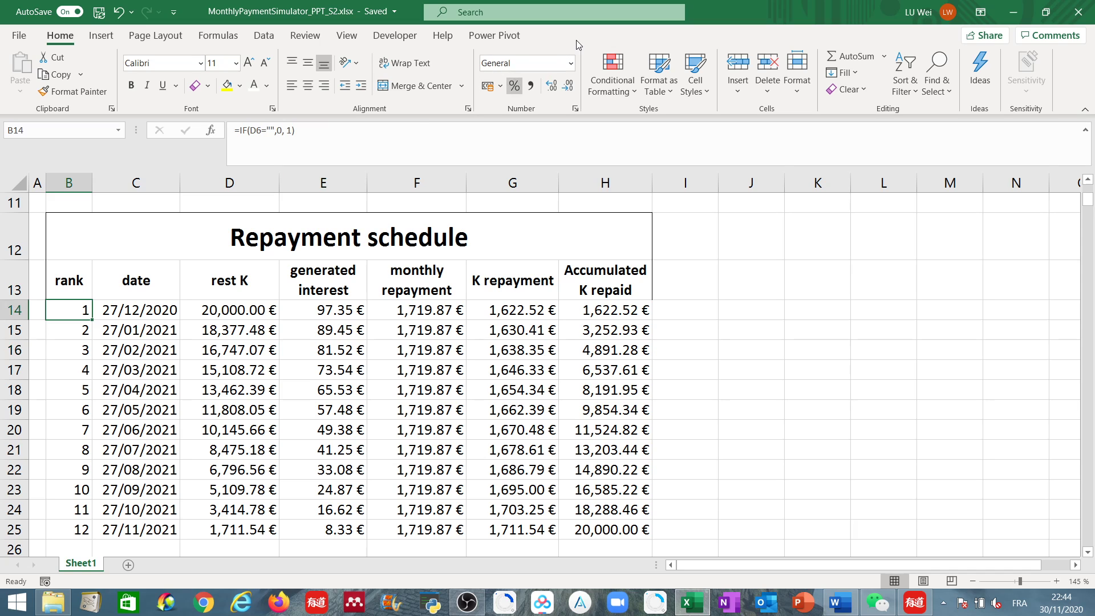
click(613, 81)
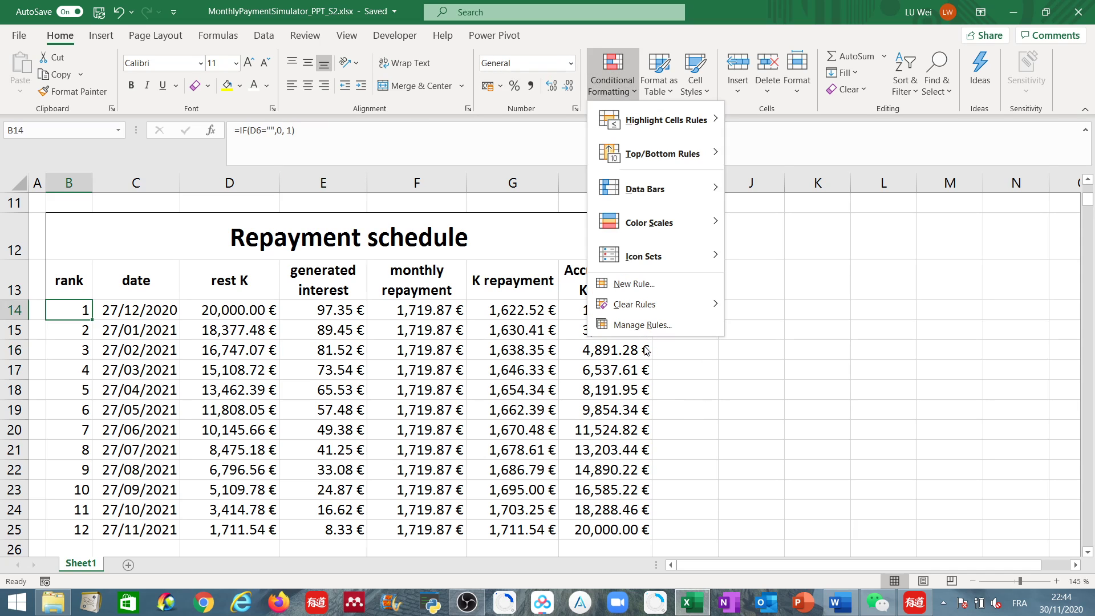
click(640, 328)
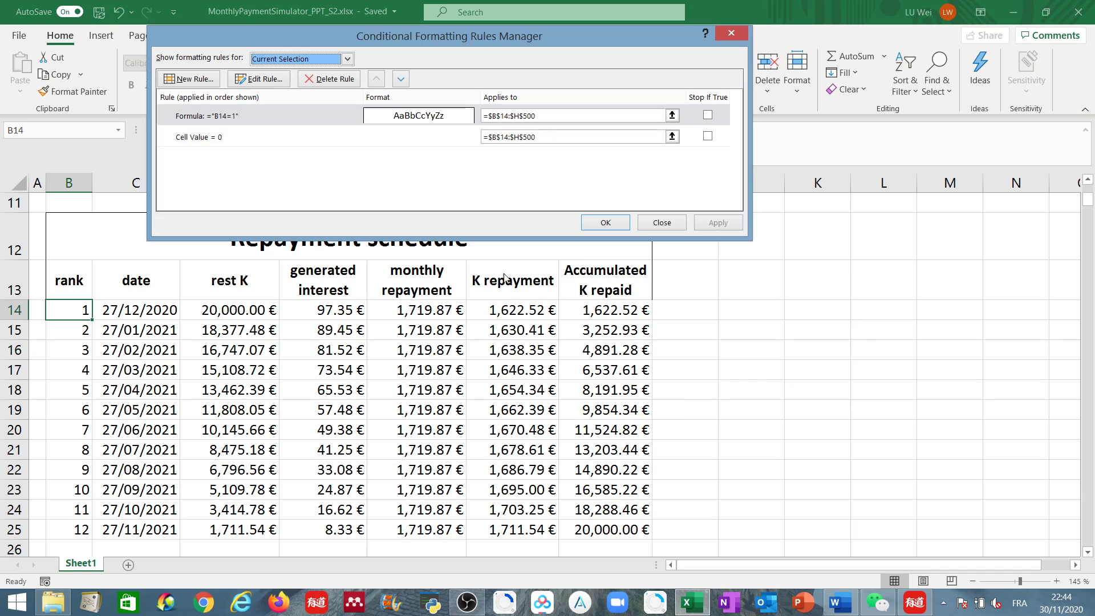
double_click(225, 117)
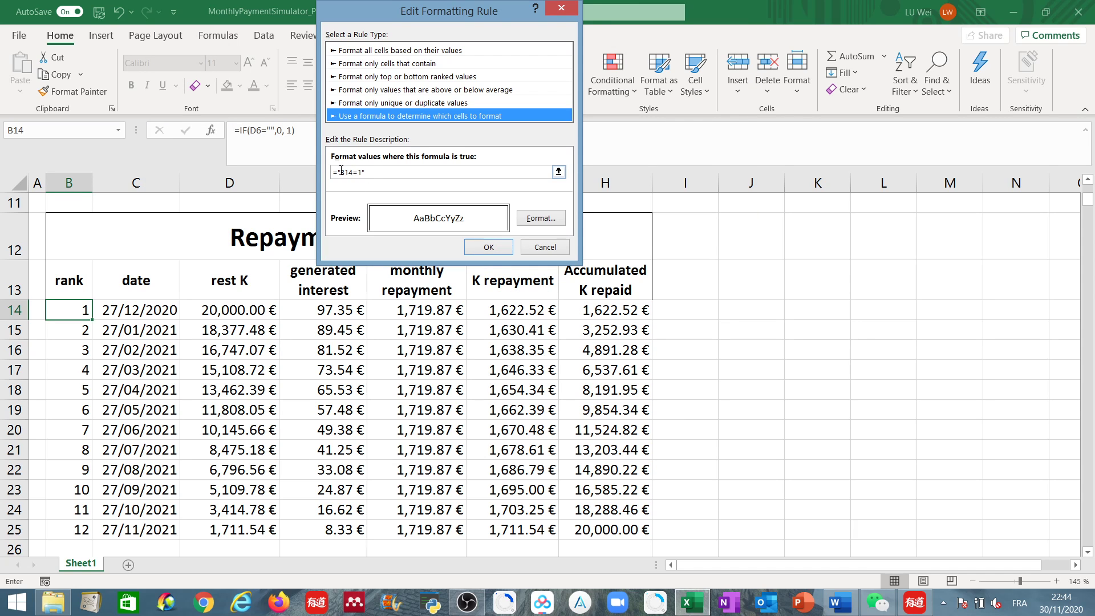
click(340, 172)
key(BackSpace)
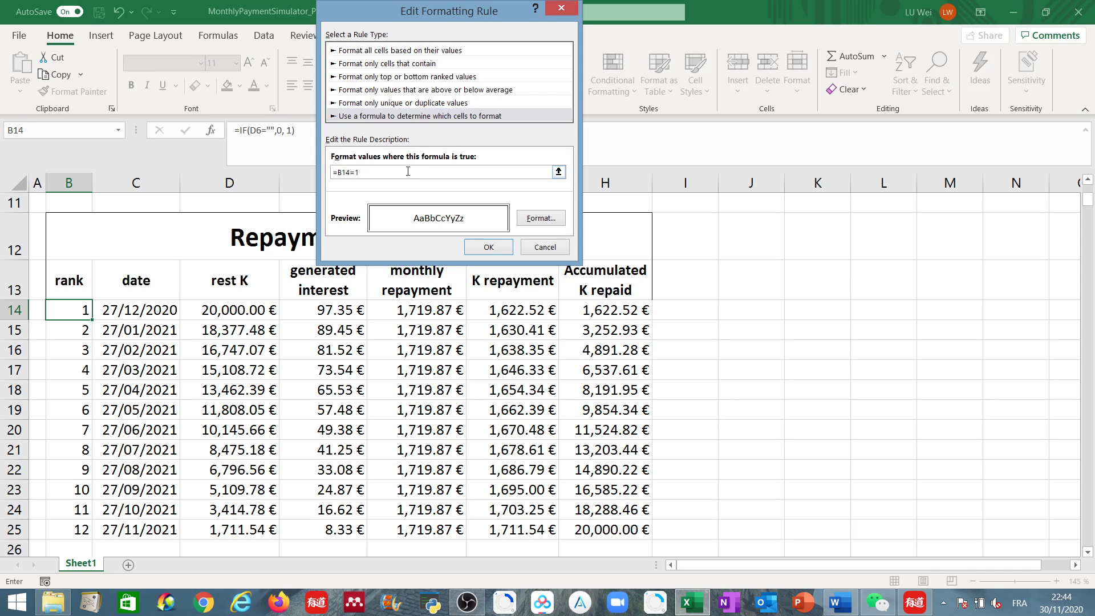
click(502, 250)
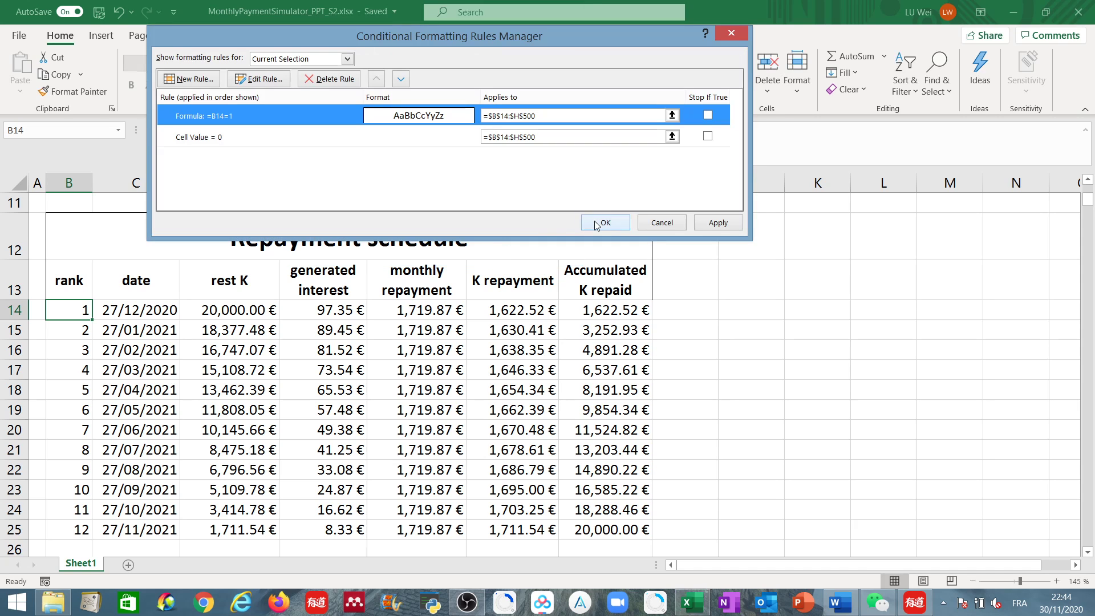
click(595, 224)
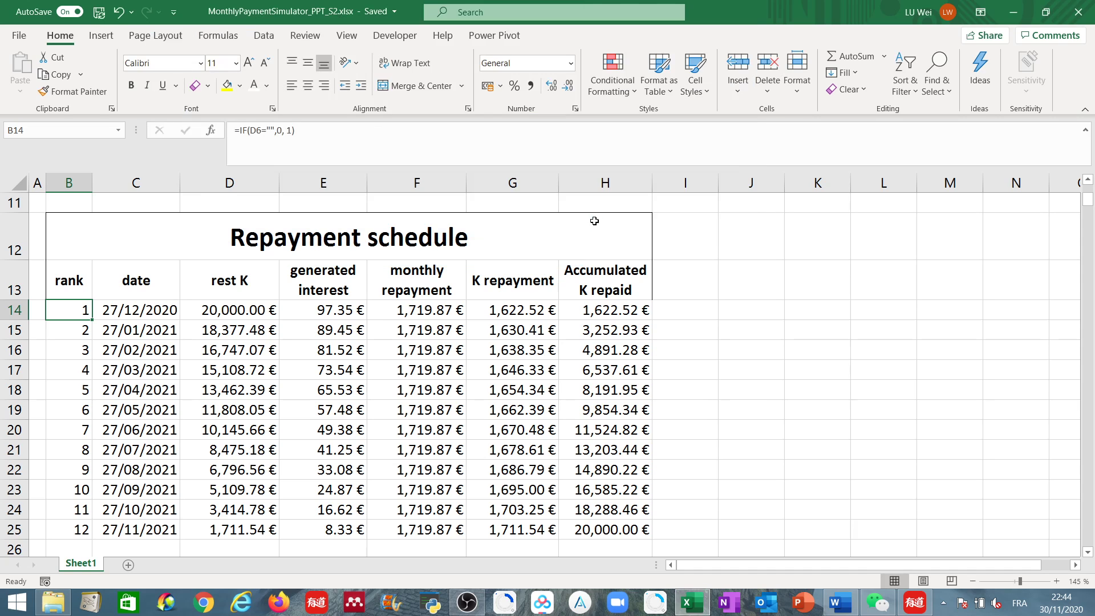
click(140, 334)
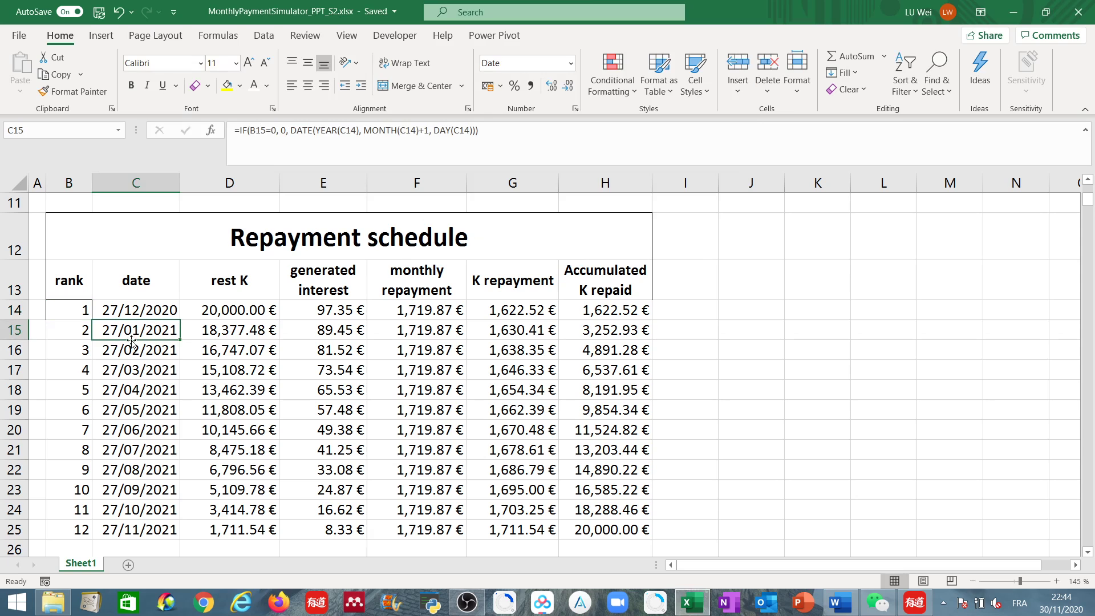
Make the column reference absolute in the border rule by changing its formula to =$B14=1, and apply it.
click(81, 313)
click(133, 314)
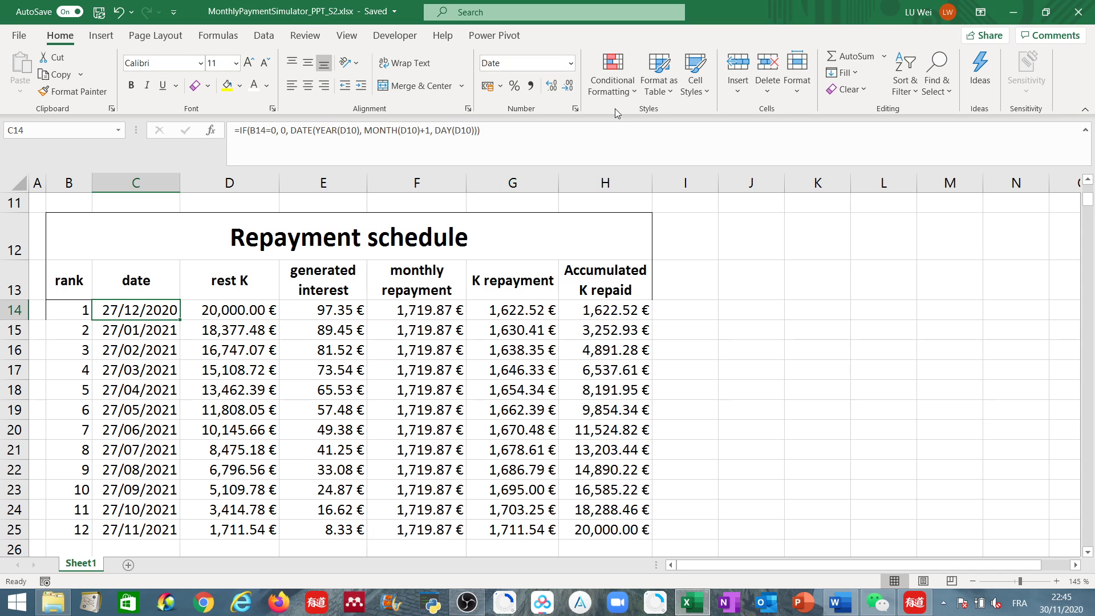
click(613, 86)
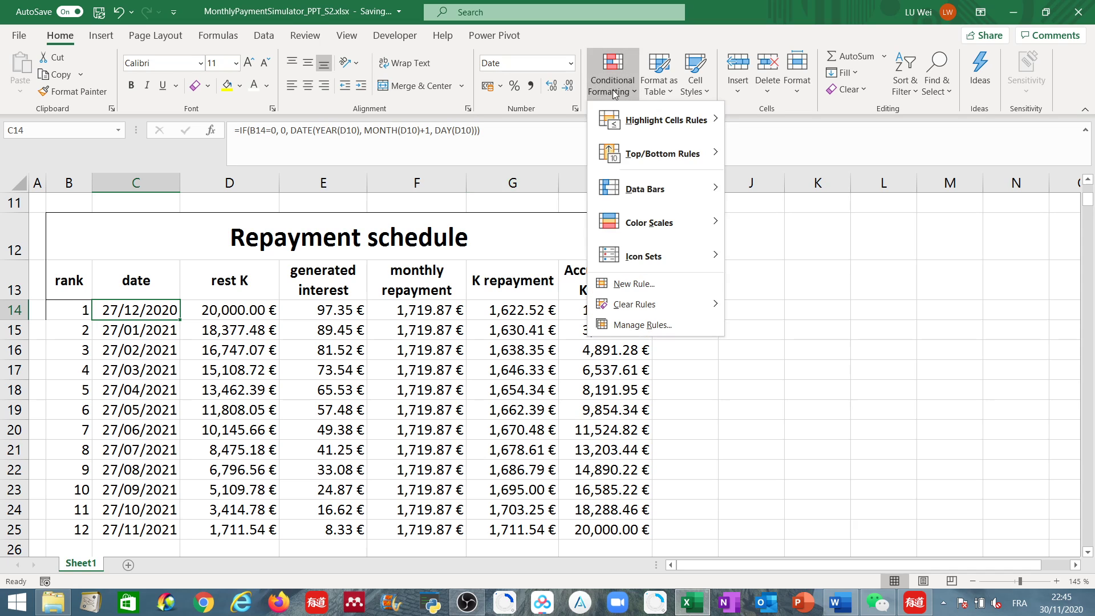
click(660, 324)
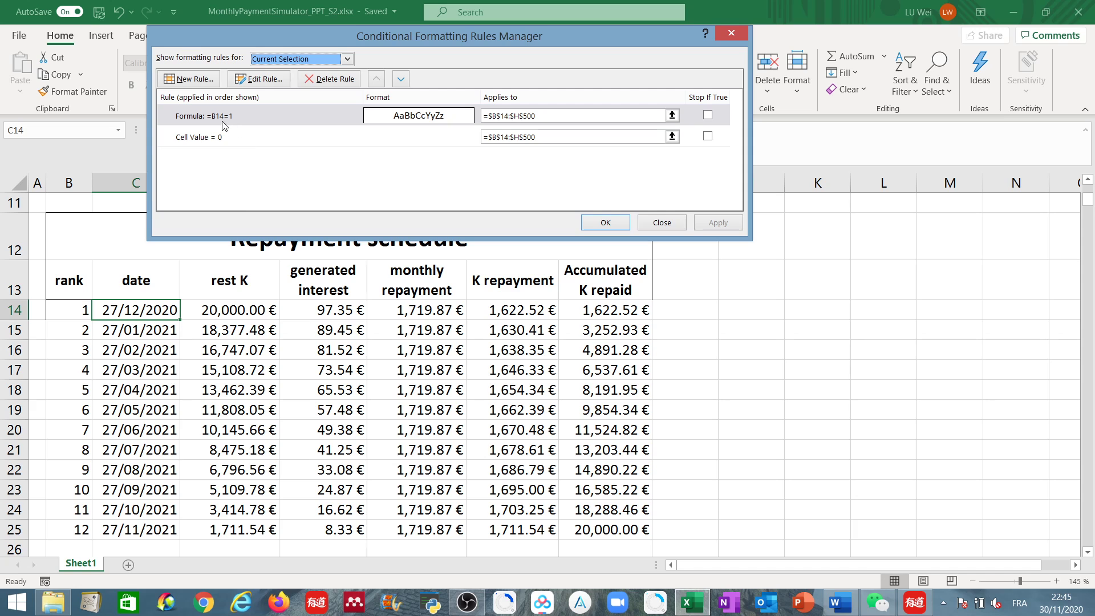
double_click(325, 116)
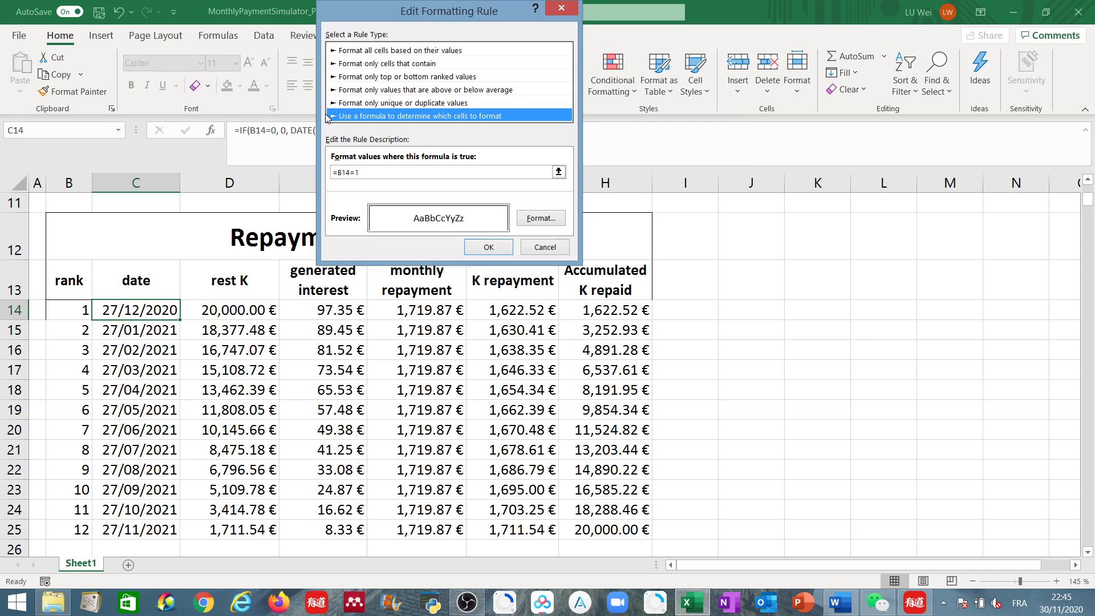
click(346, 172)
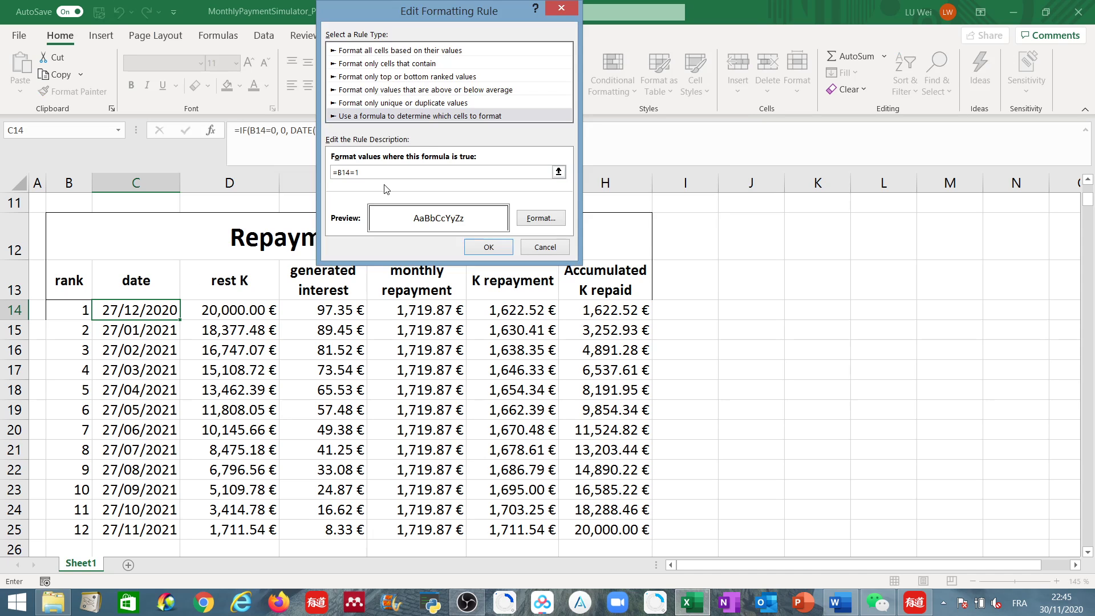
text($)
click(491, 250)
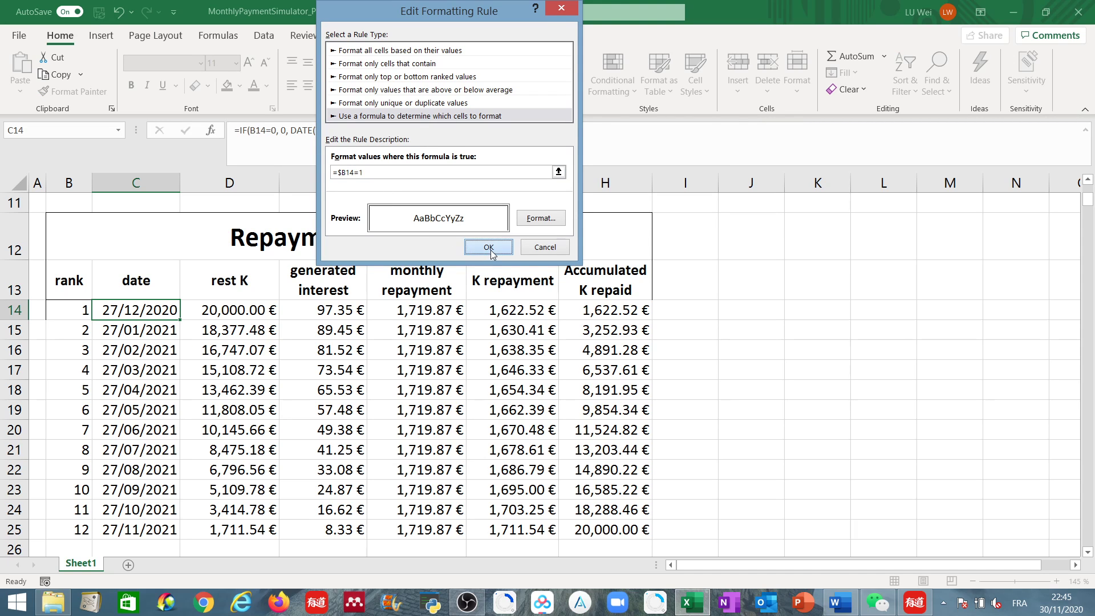
click(491, 250)
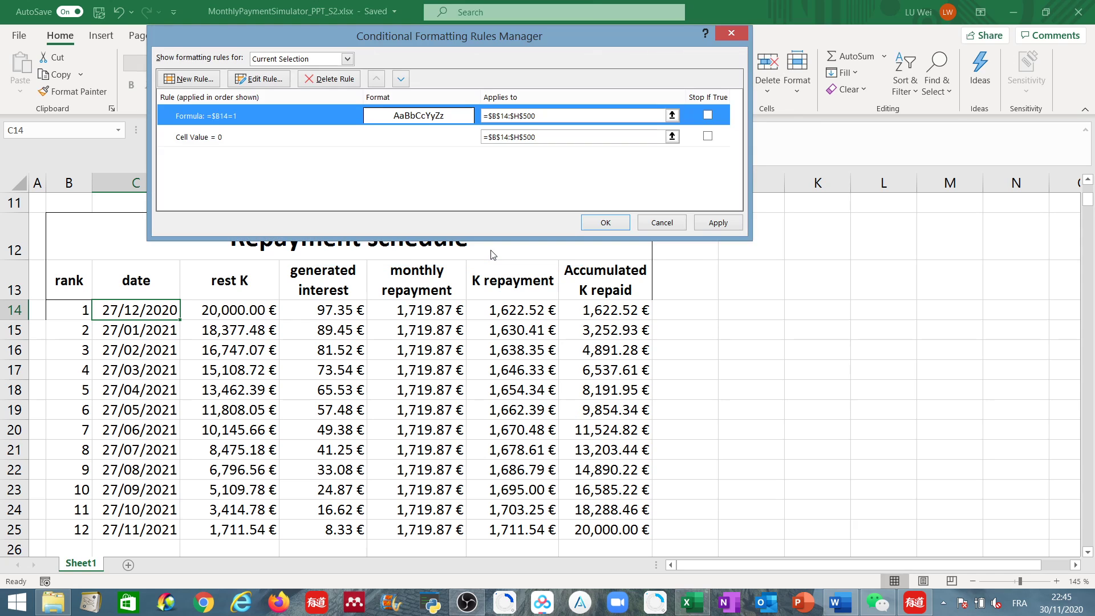
click(608, 224)
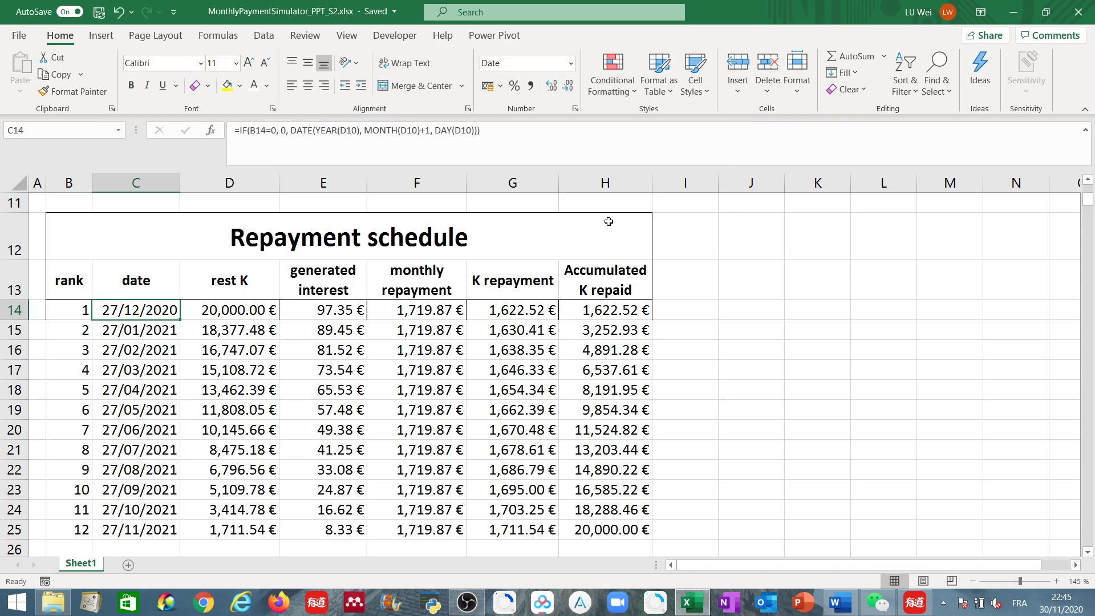
click(458, 366)
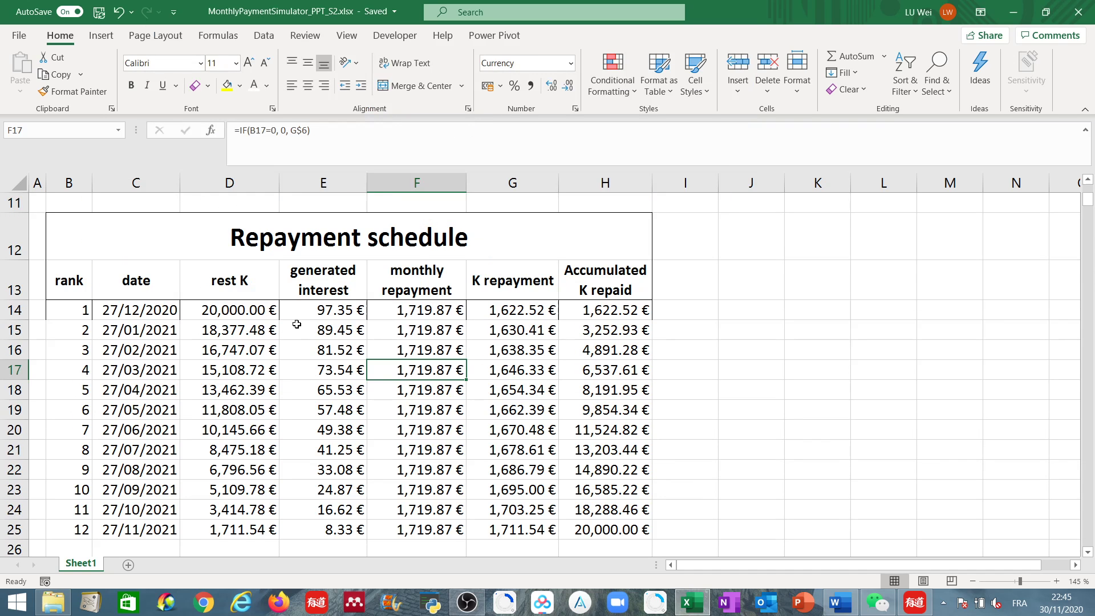
drag(75, 313, 609, 314)
click(609, 313)
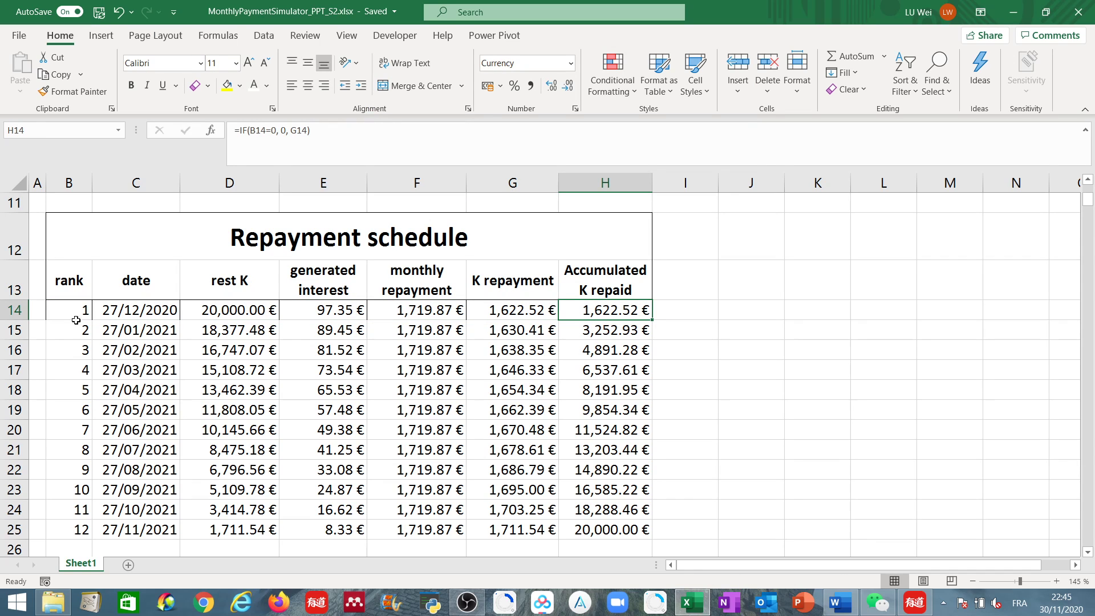
Select the schedule range B14:H500.
click(28, 130)
text(B14:H500)
key(Return)
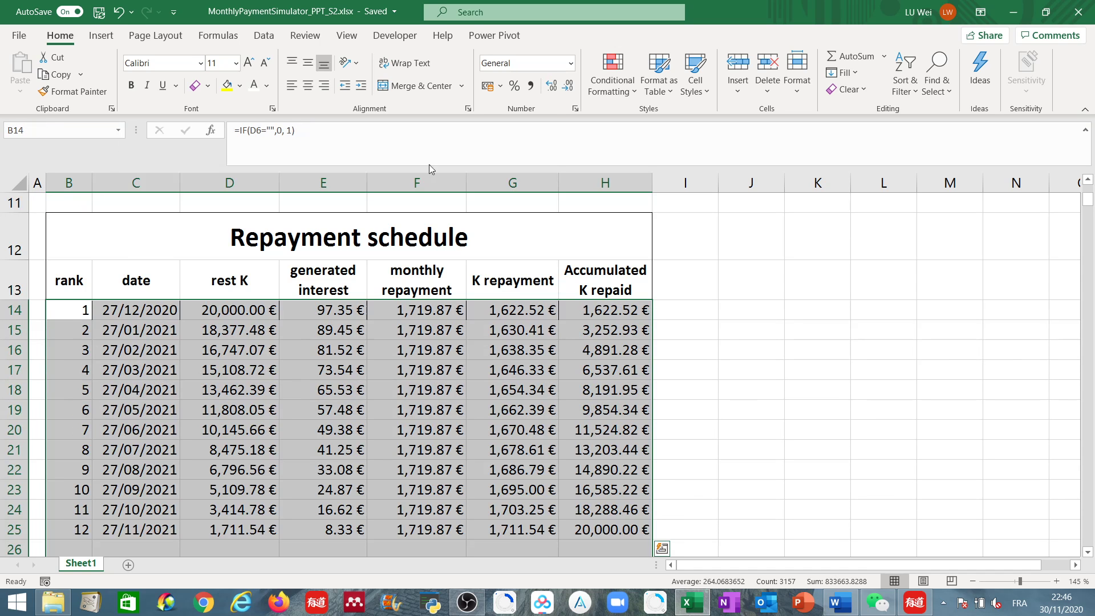
Create a formula-based conditional formatting rule for the selected range with the formula B14>1.
click(628, 88)
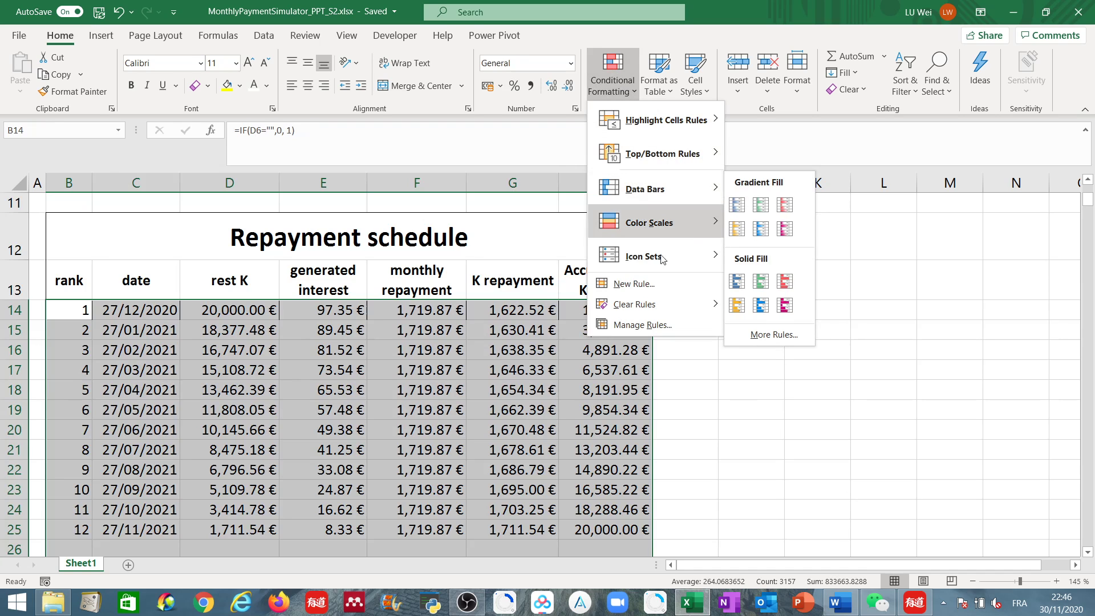
click(633, 284)
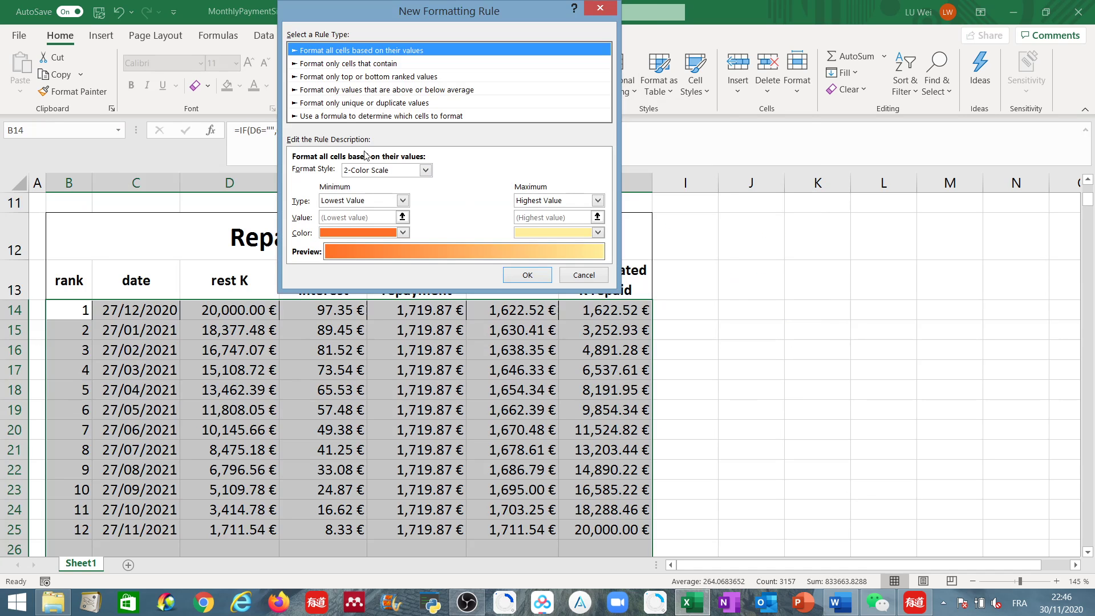
click(344, 116)
click(334, 171)
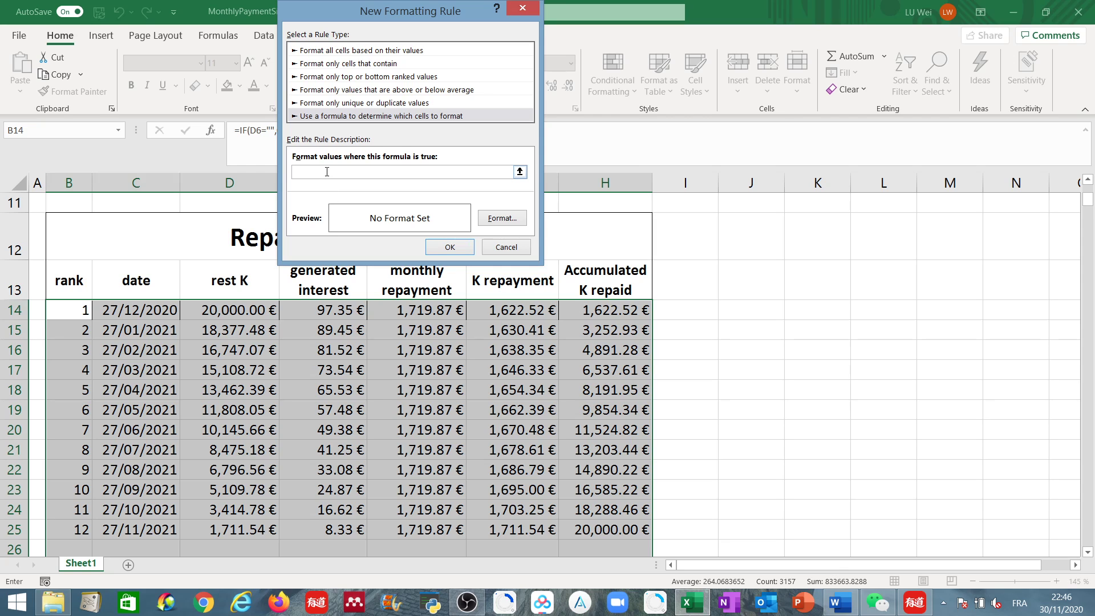
text(B)
text(14>1)
Give the new rule a format with left and right cell borders.
click(496, 219)
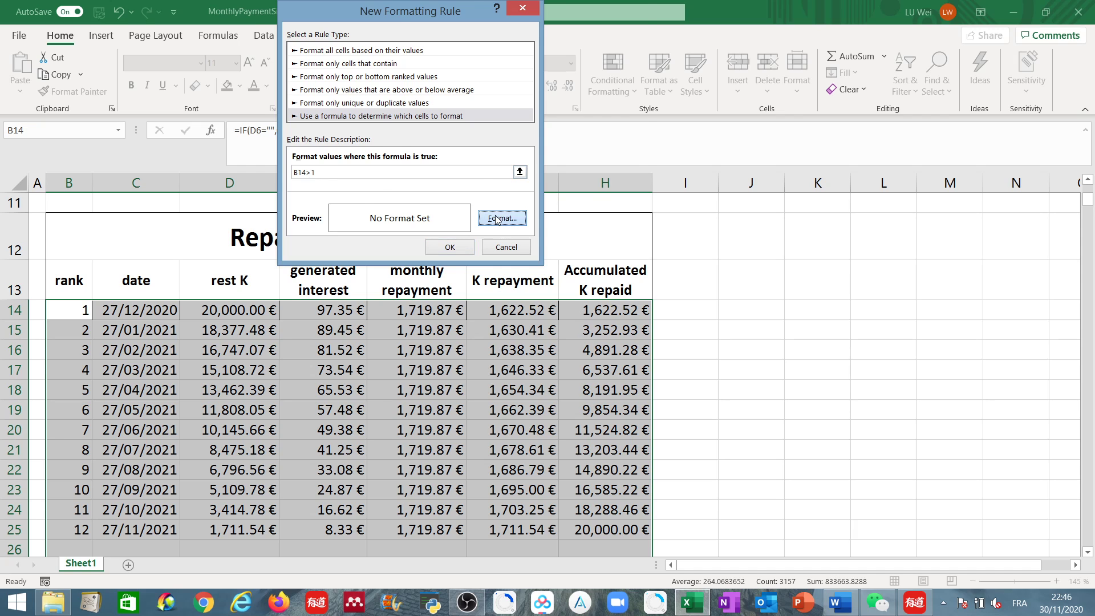
click(421, 163)
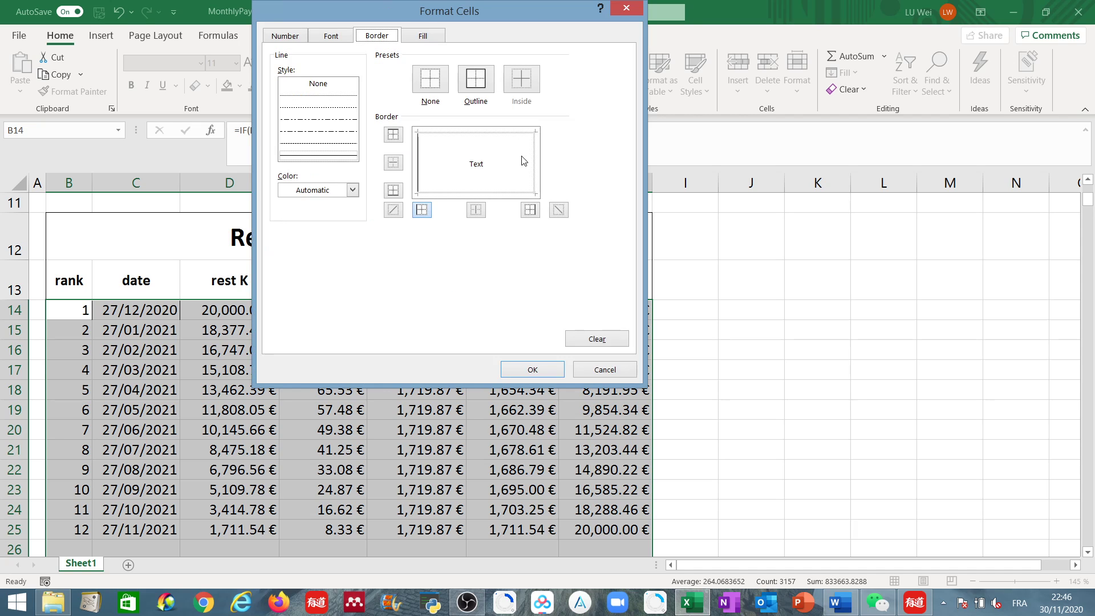
click(536, 160)
click(532, 371)
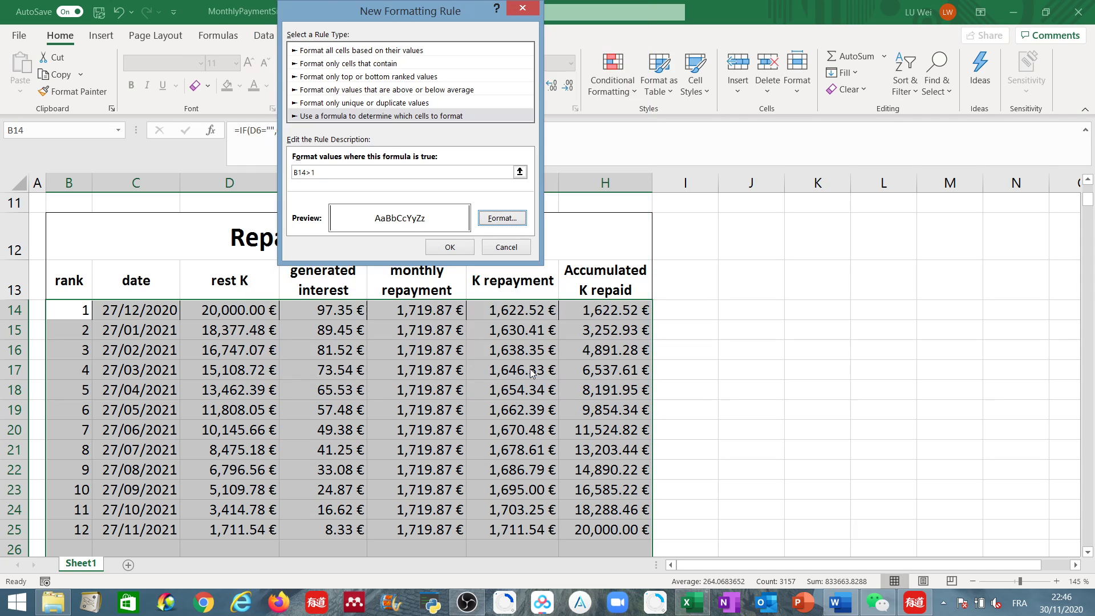
Make the column reference absolute in the new rule's formula so that it reads $B14>1, and save the rule.
click(299, 171)
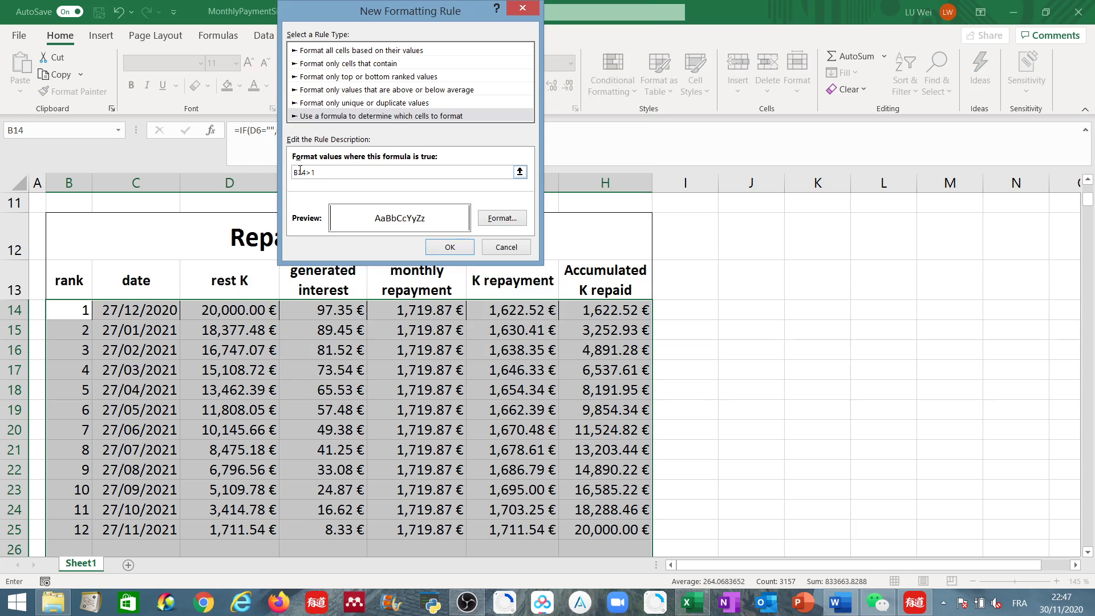
text($)
click(301, 172)
click(444, 250)
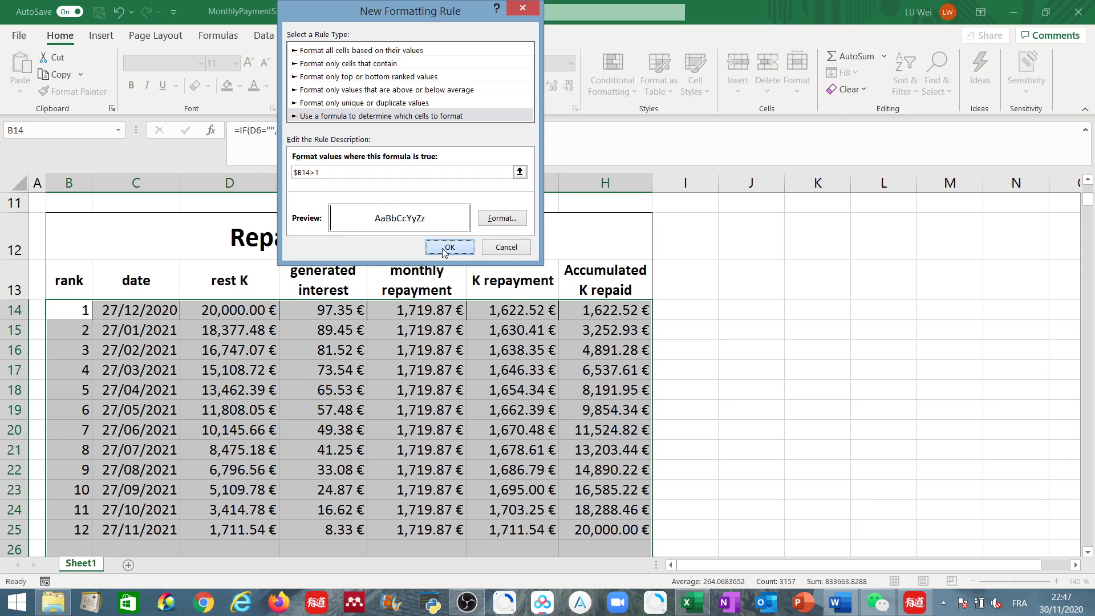
click(445, 250)
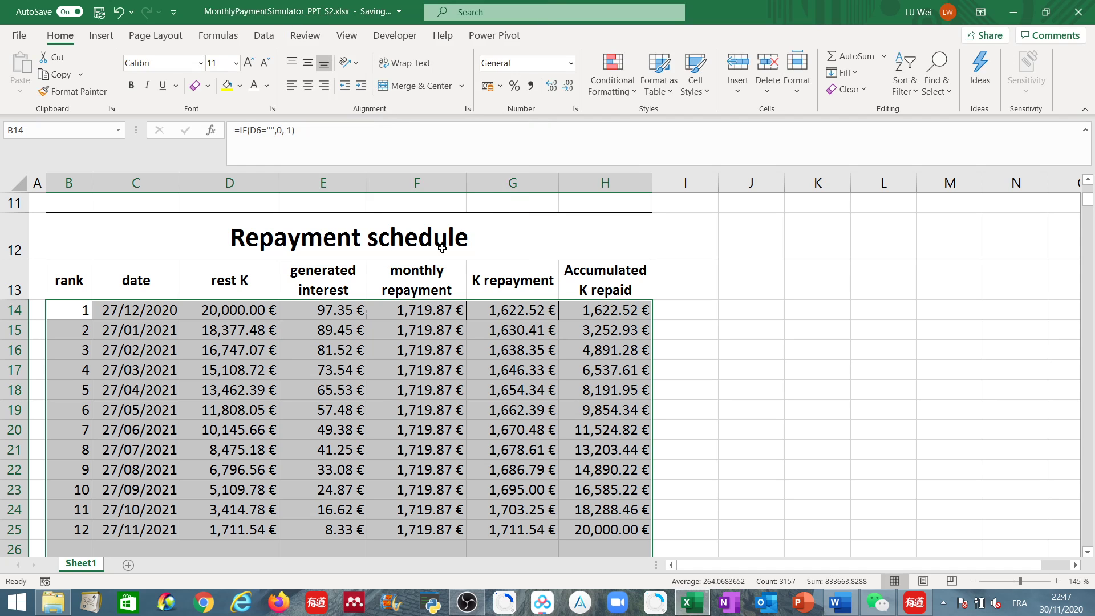
Remove the quotation marks from the $B14>1 rule's formula so that it reads =$B14>1, apply it and deselect the range.
scroll(282, 397, down, 3)
scroll(281, 397, up, 2)
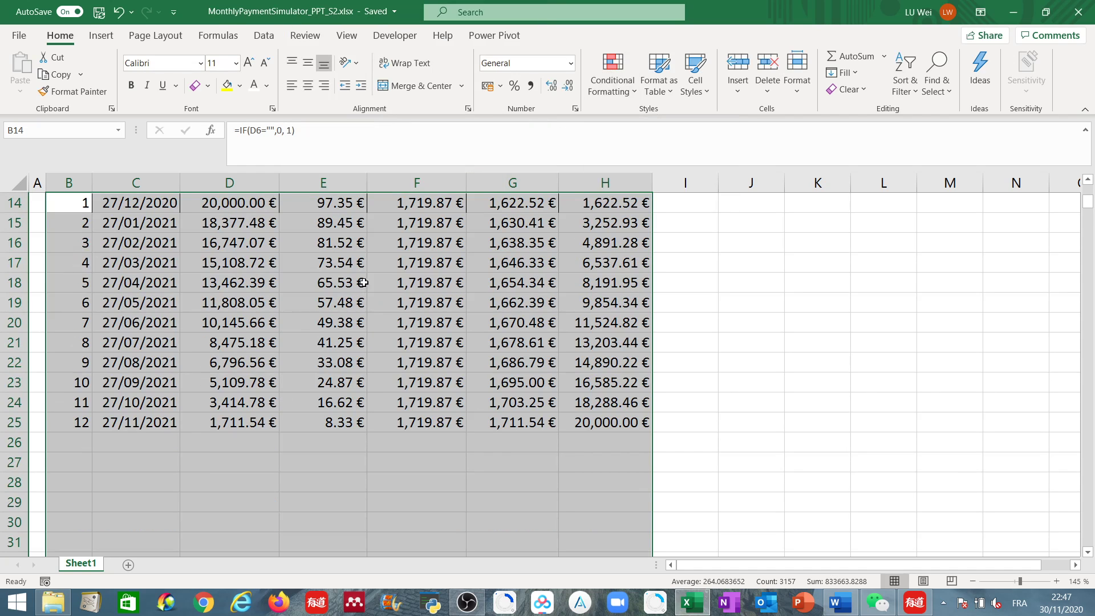
click(611, 91)
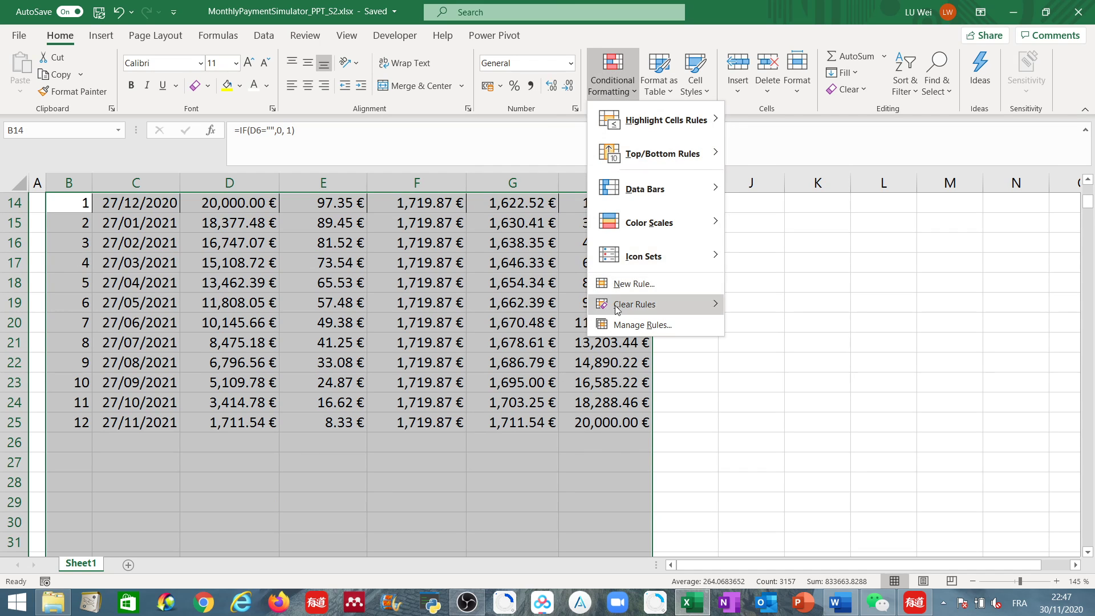
click(637, 326)
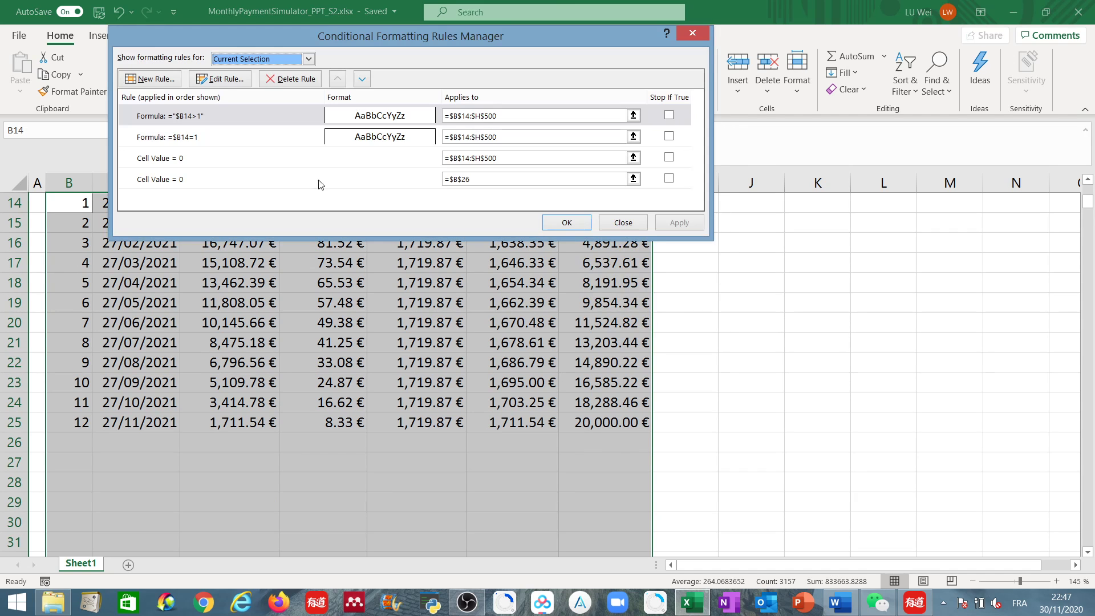
double_click(201, 120)
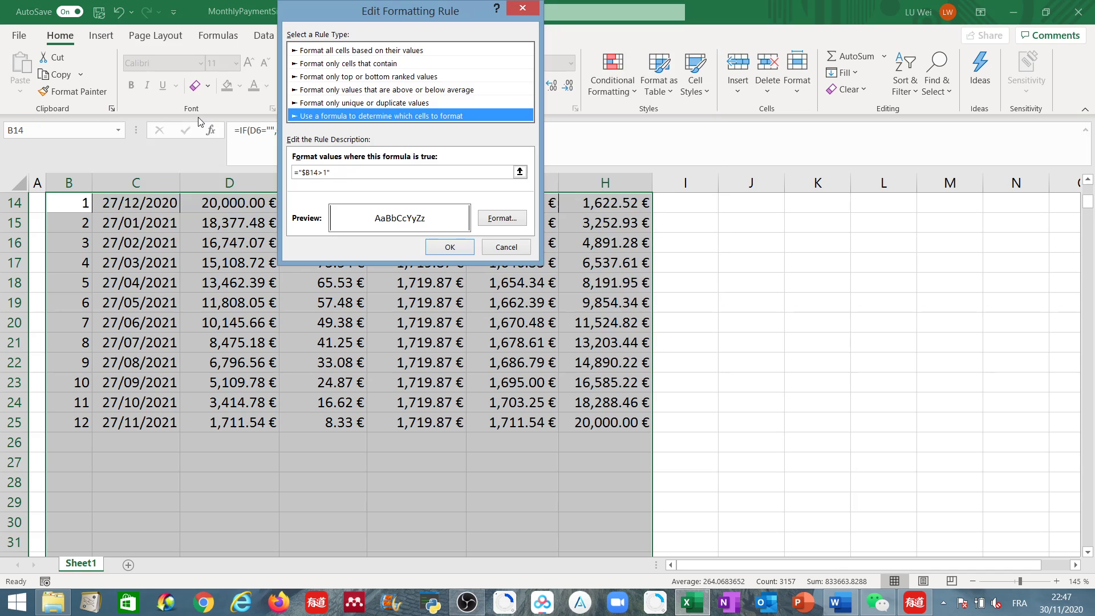
click(297, 172)
key(Delete)
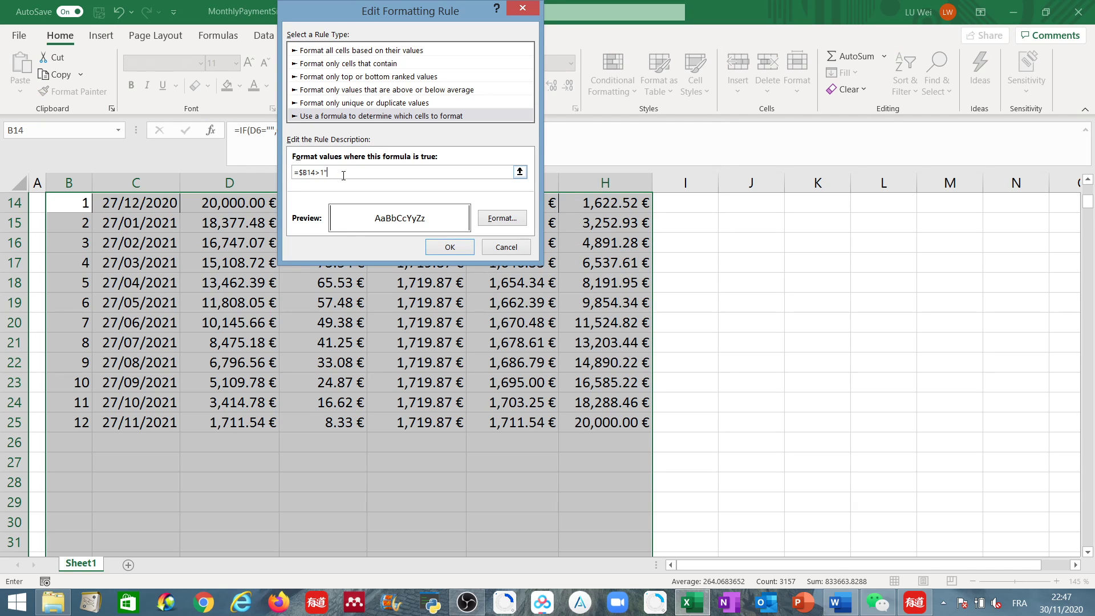
click(466, 250)
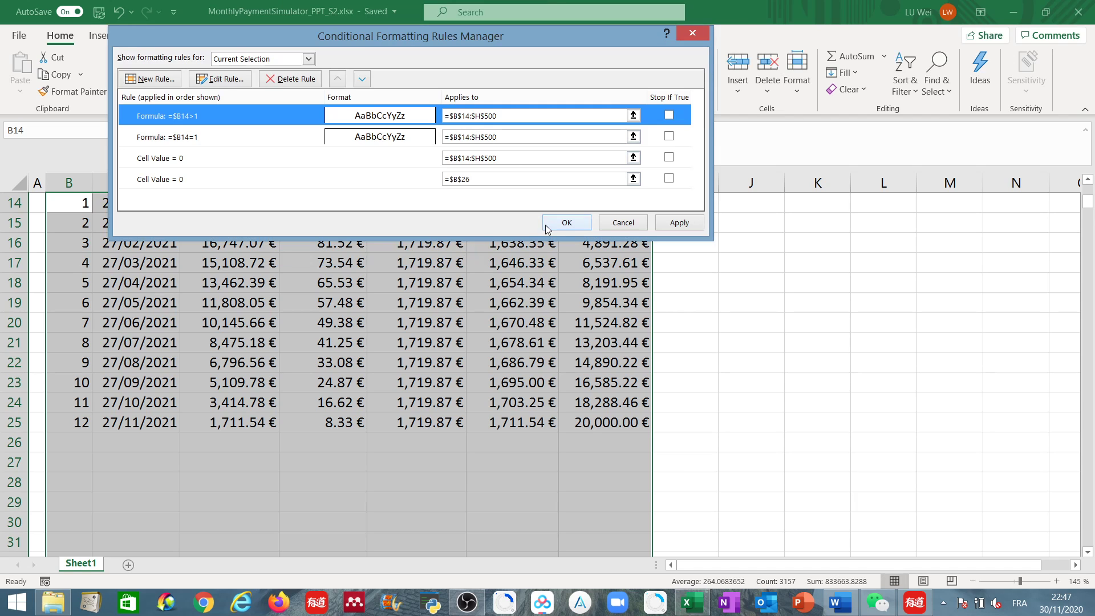
click(564, 223)
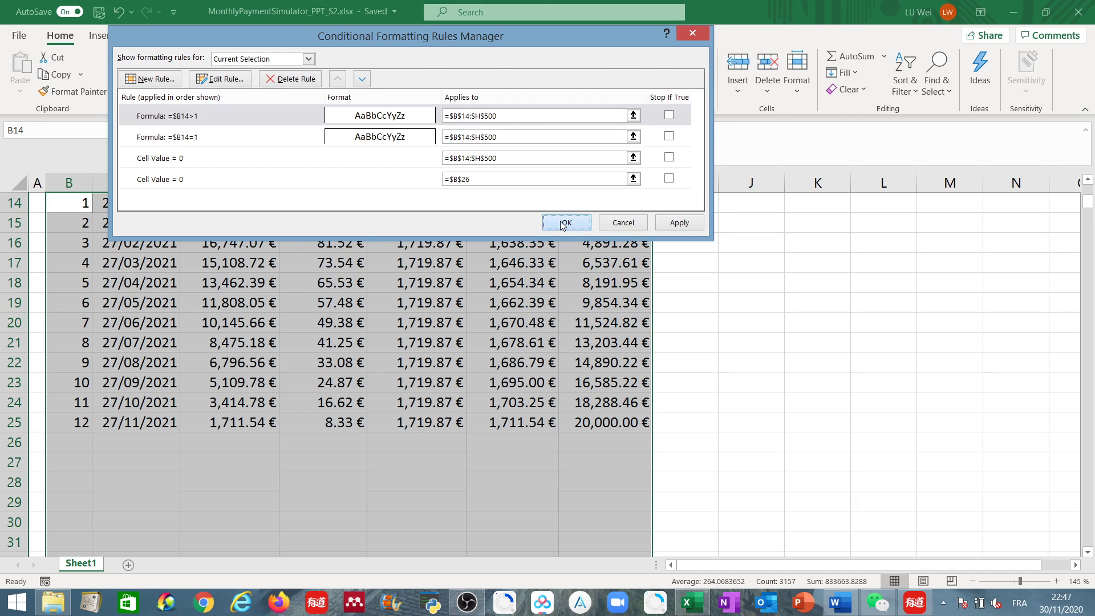
click(178, 339)
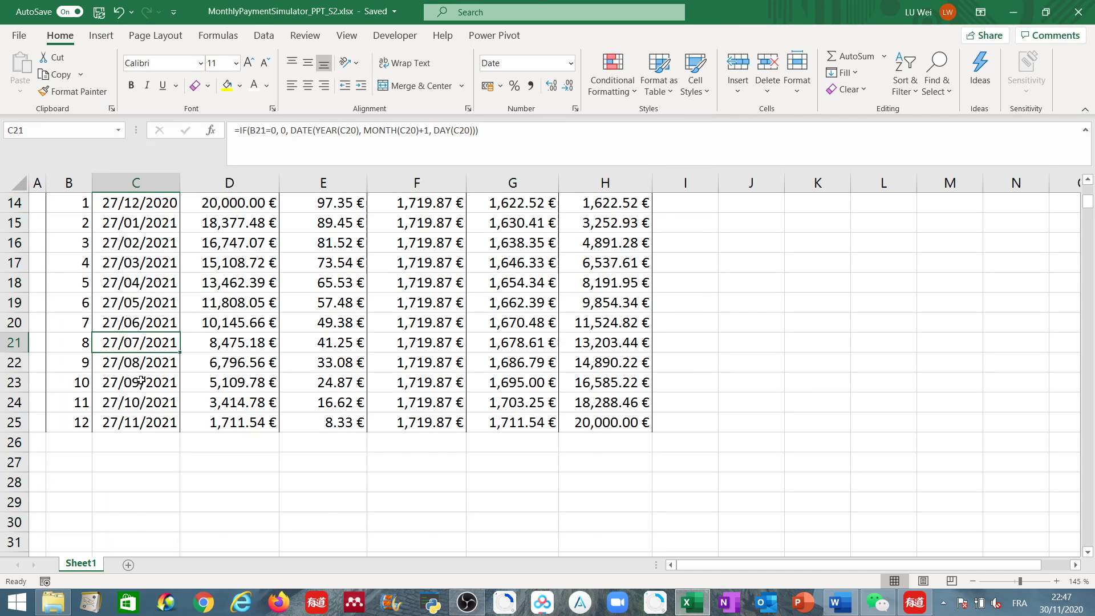
scroll(139, 378, up, 1)
scroll(91, 339, down, 1)
scroll(56, 423, up, 1)
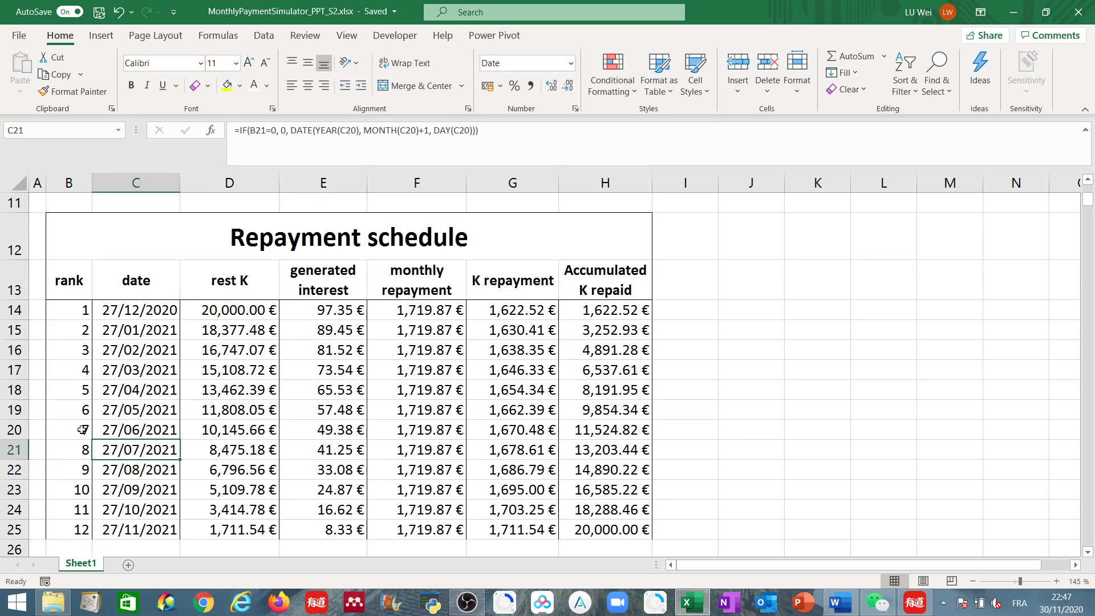
scroll(386, 375, down, 2)
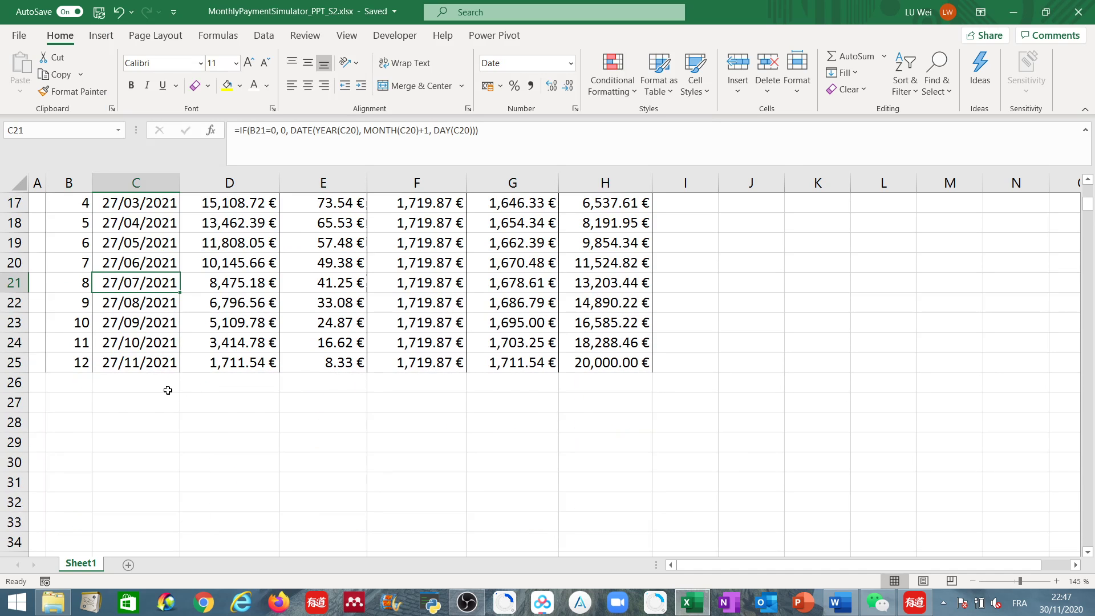
scroll(168, 390, up, 1)
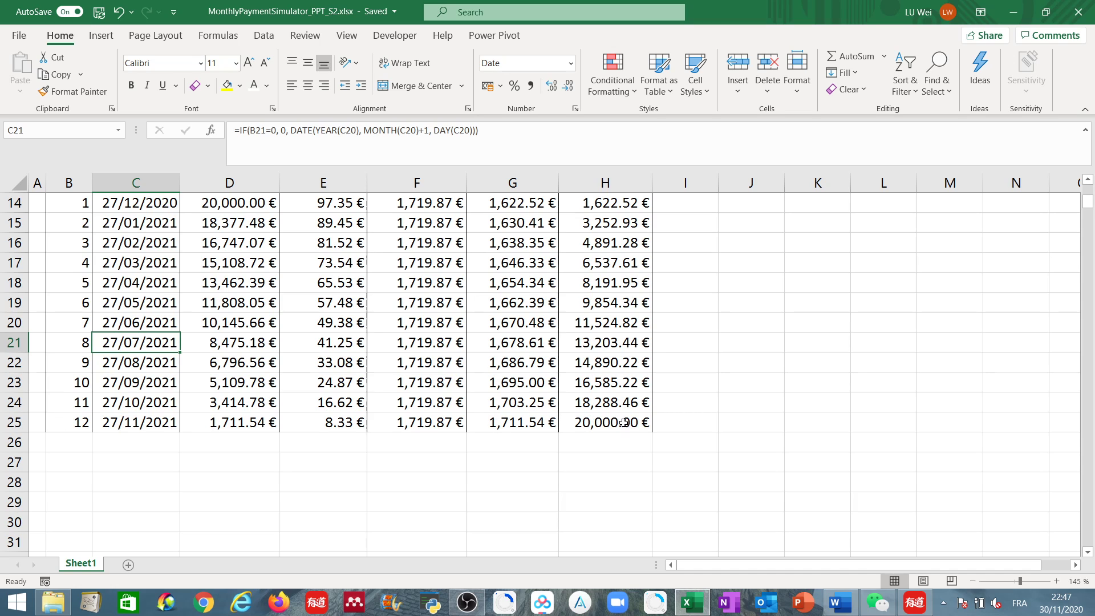
Select the range B14:H500 again.
click(47, 132)
text(B14:H500)
key(Return)
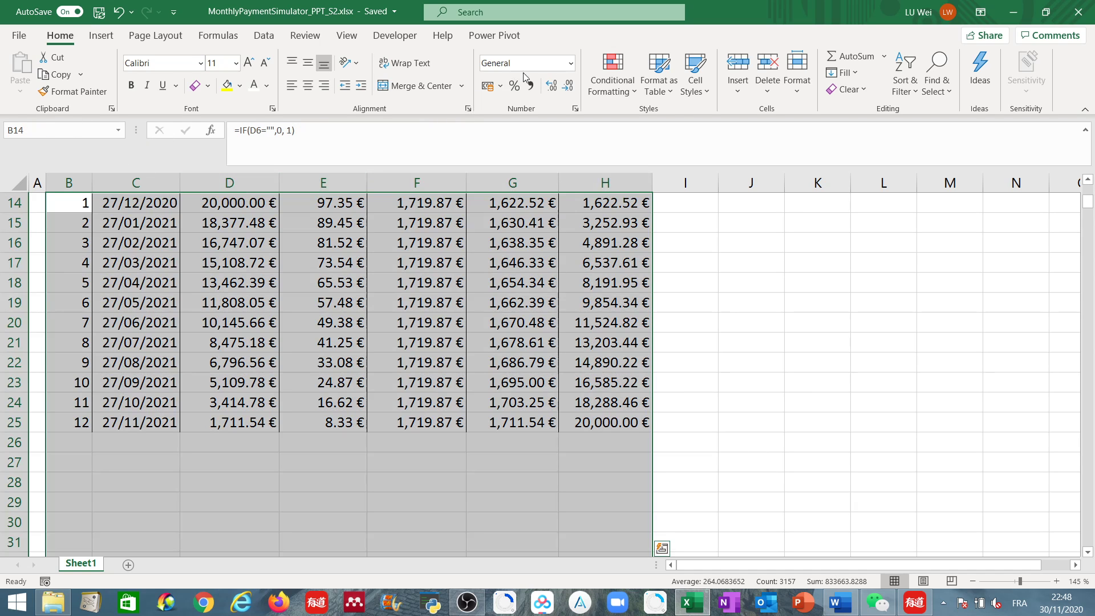
Start another formula-based conditional formatting rule that compares the rank with the number of periods, using the formula =B14=$D$6.
click(611, 80)
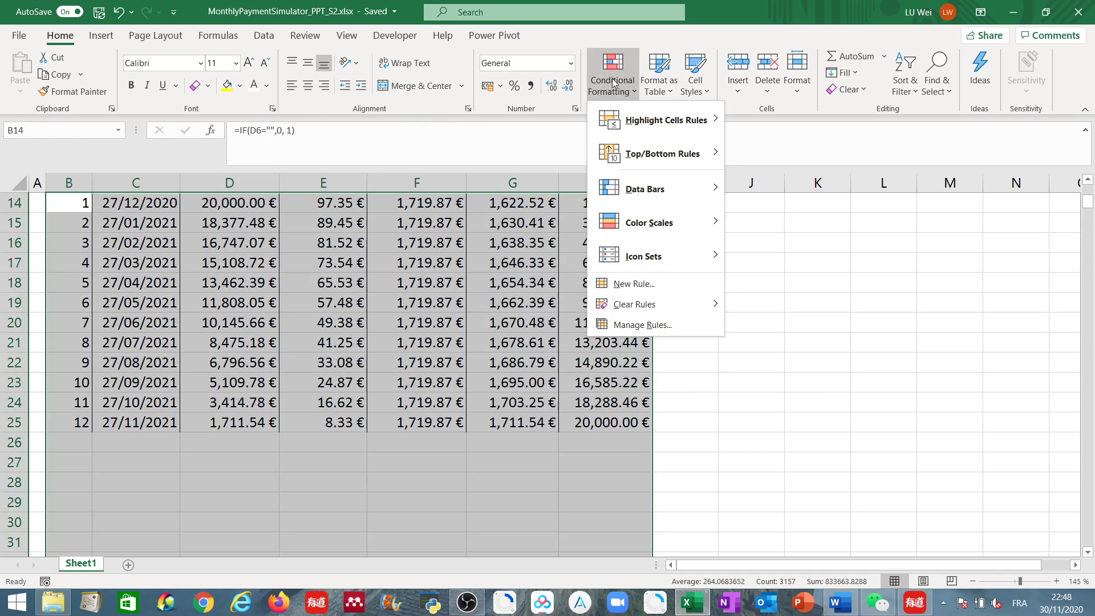
click(658, 285)
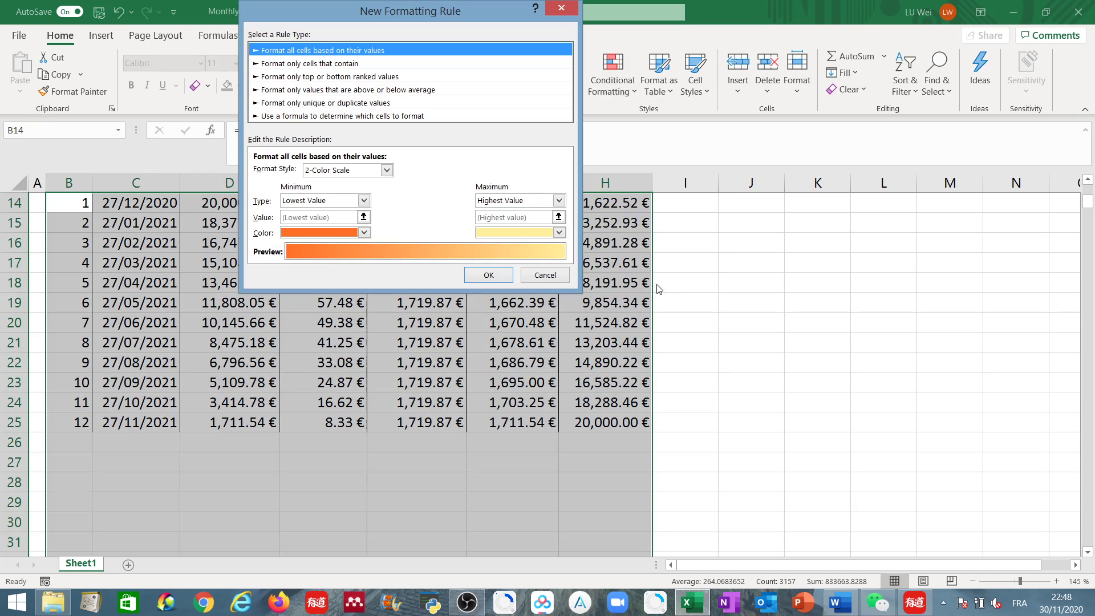
click(292, 116)
click(288, 172)
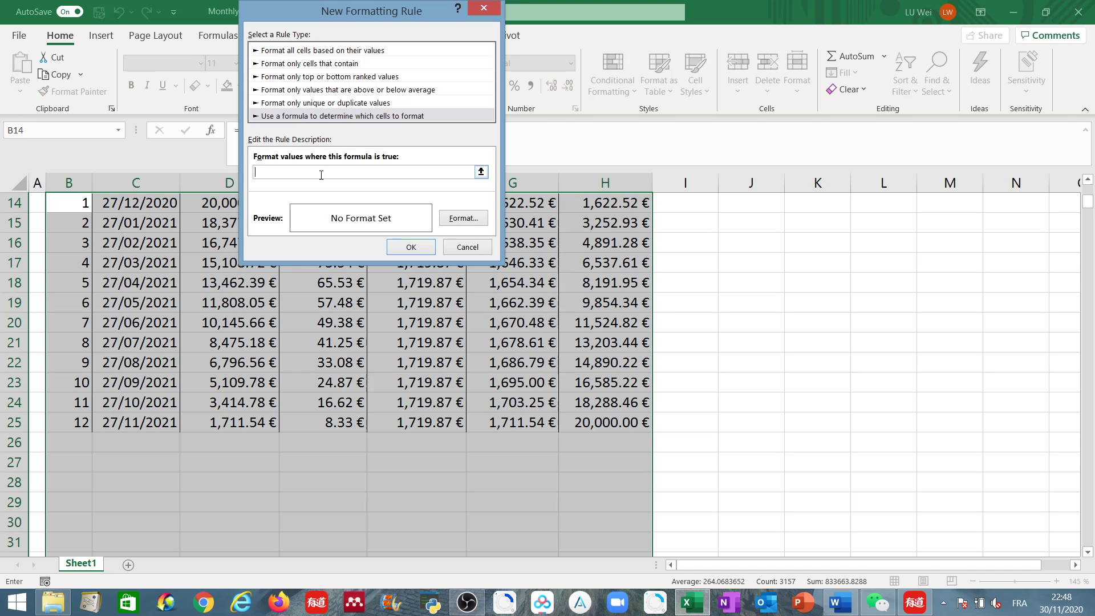
text(=)
click(1088, 179)
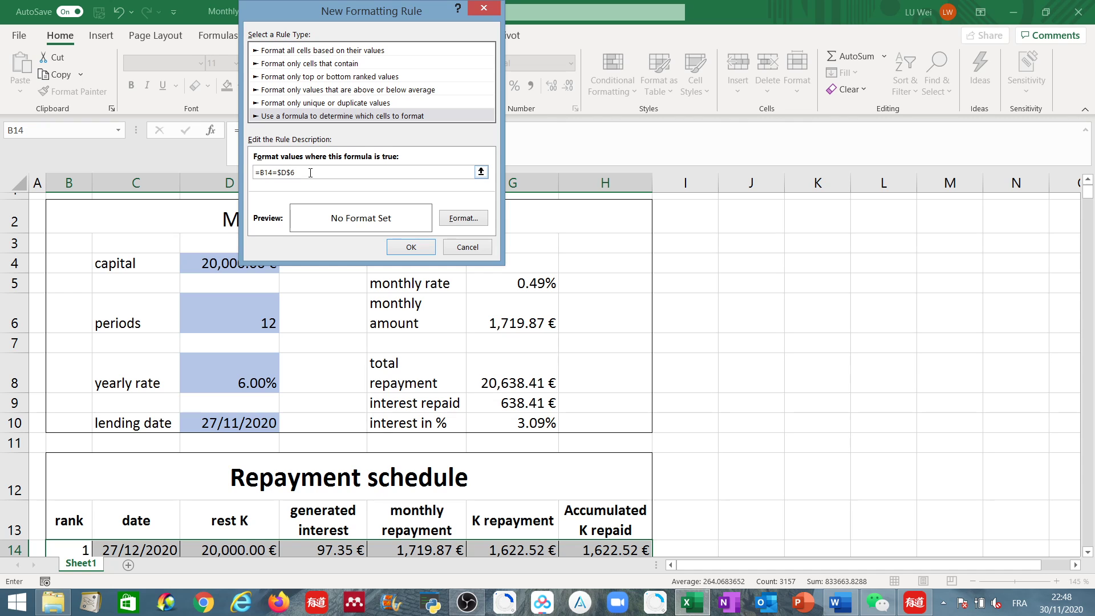
scroll(261, 273, down, 5)
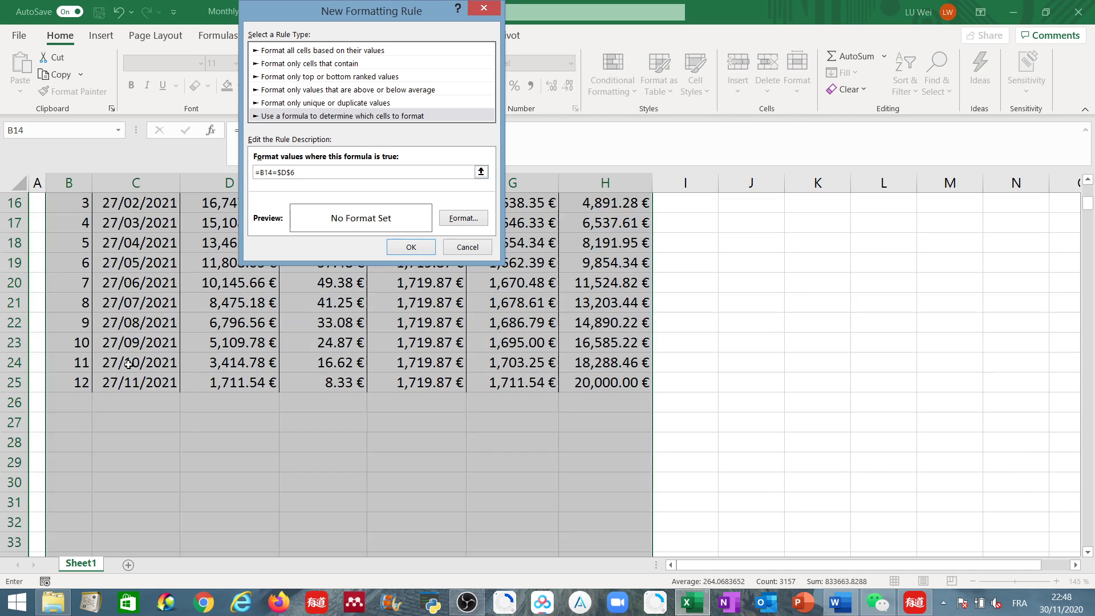
scroll(55, 285, up, 1)
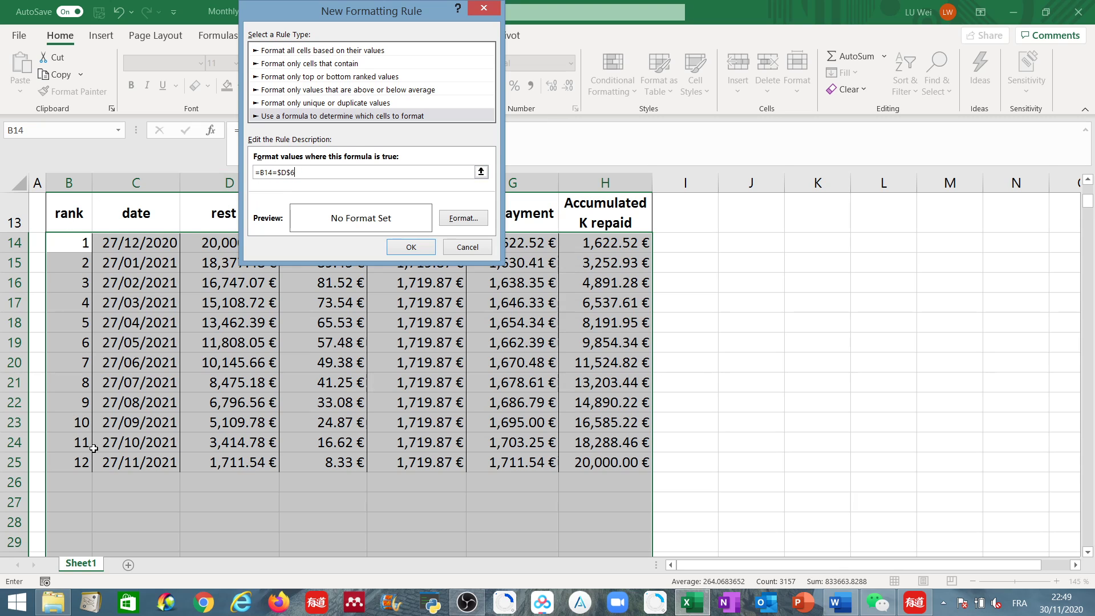
Give the =B14=$D$6 rule a format with left, bottom and right cell borders and save the rule.
click(459, 222)
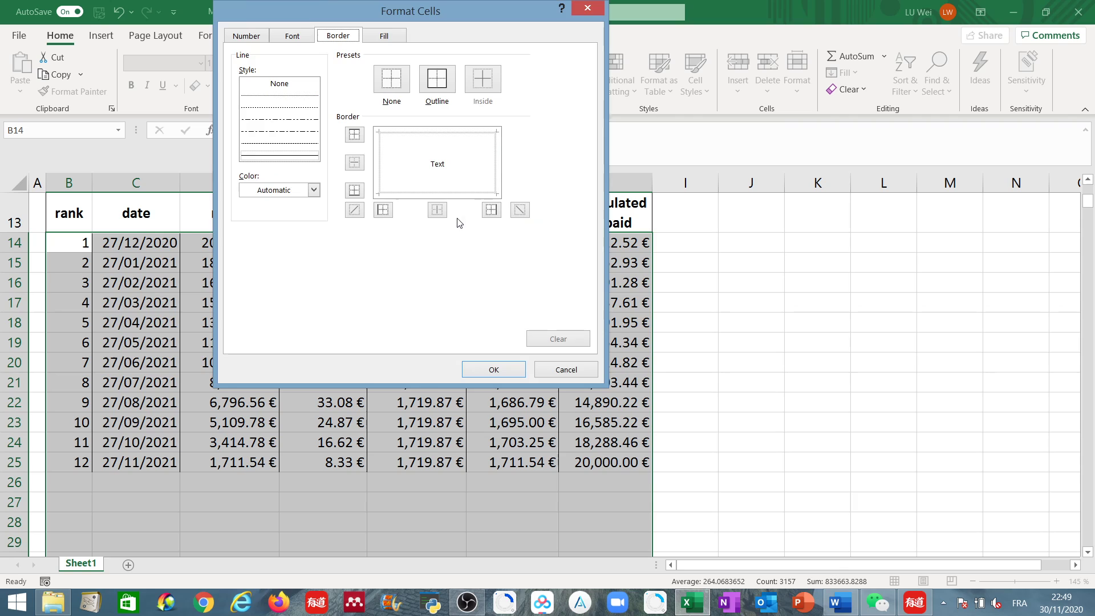
click(384, 172)
click(398, 194)
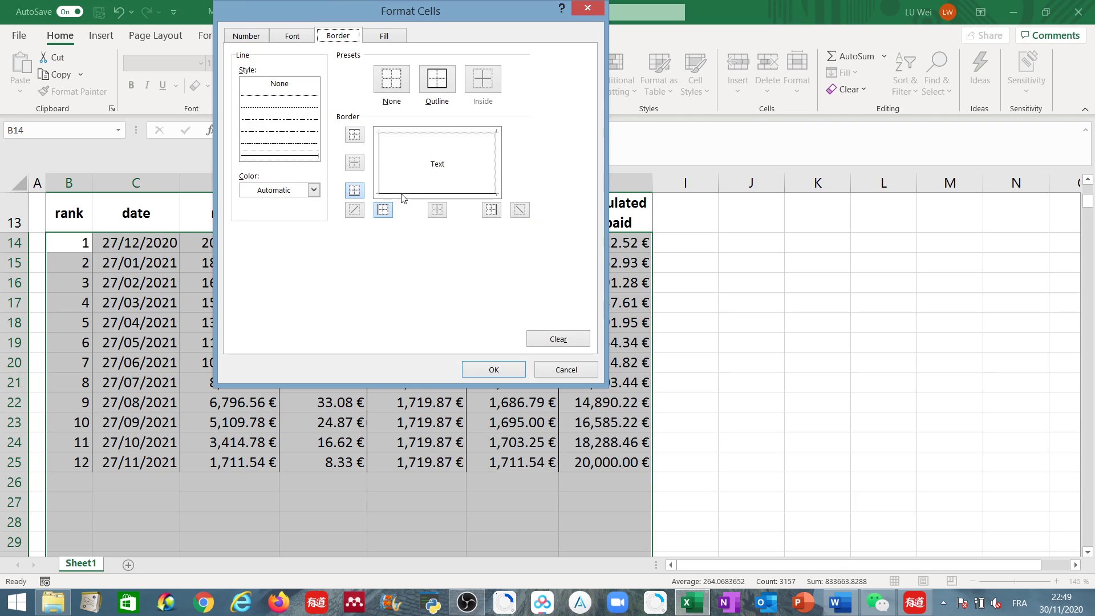
click(495, 180)
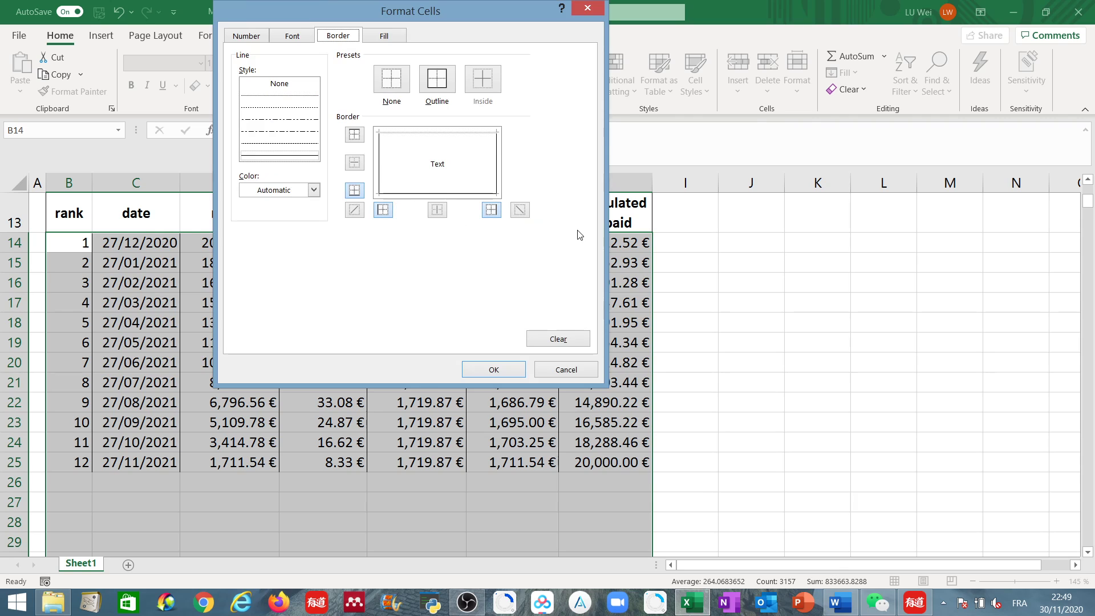
click(494, 371)
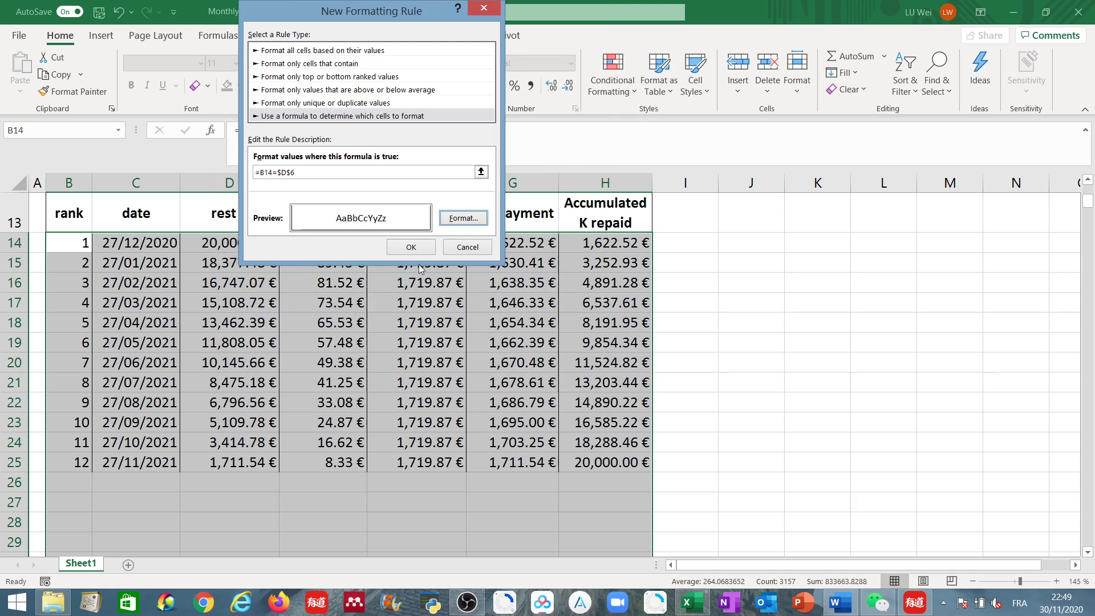
click(412, 247)
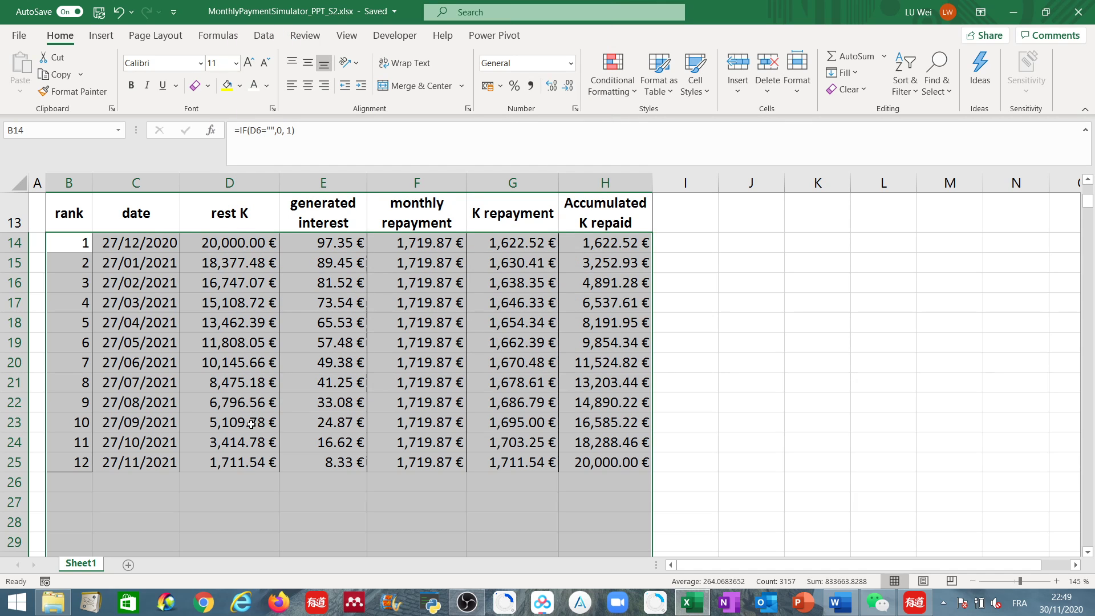
scroll(251, 424, down, 1)
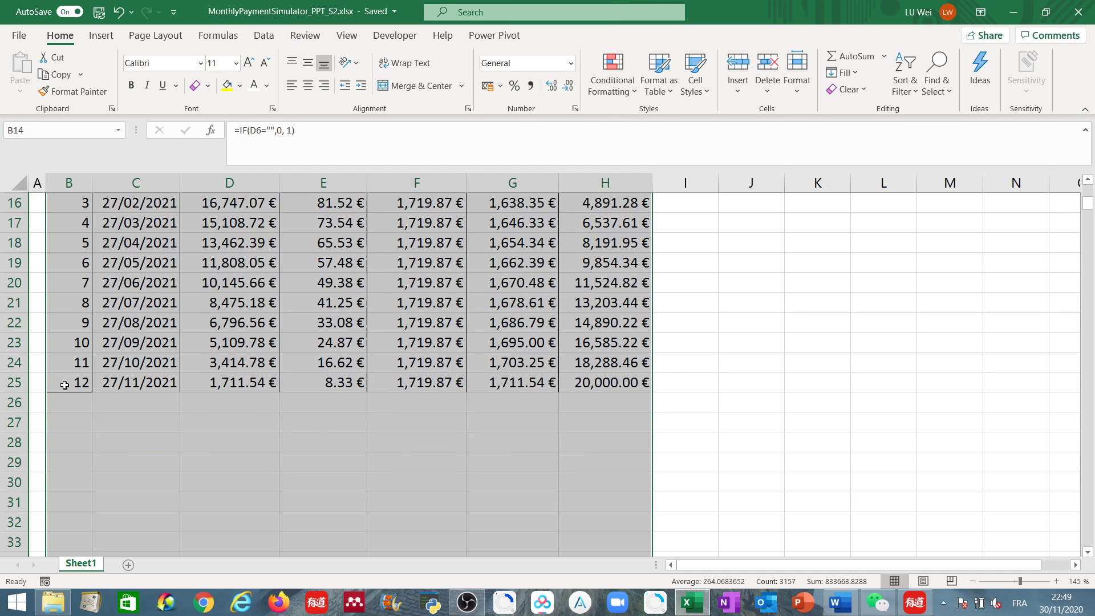
Correct the last-row rule's formula to =$B14=$D$6, apply the conditional formatting and deselect the range.
click(608, 86)
click(645, 325)
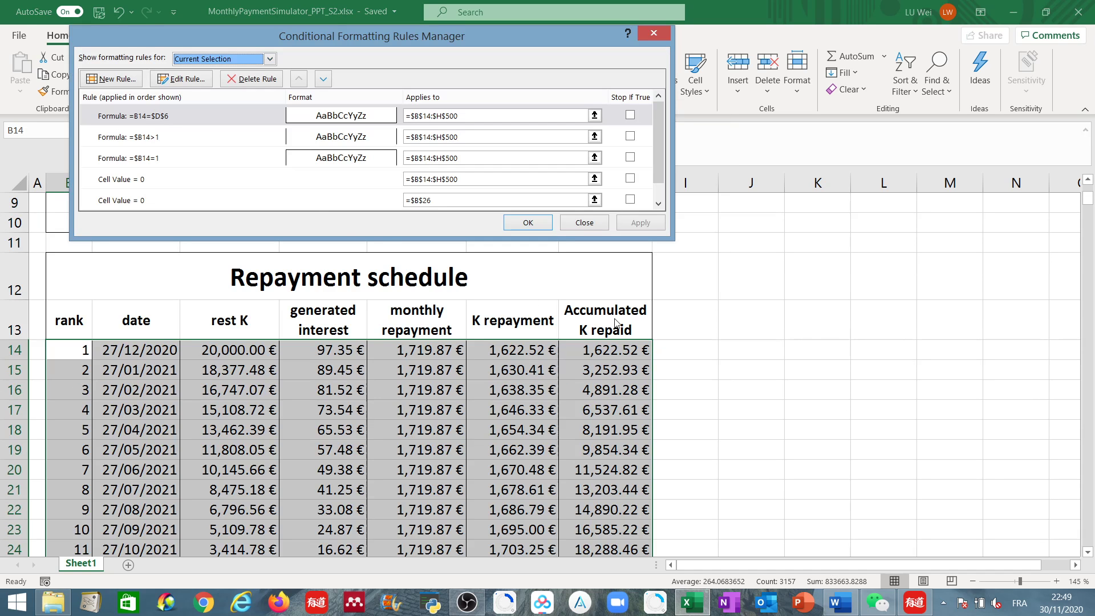
double_click(212, 122)
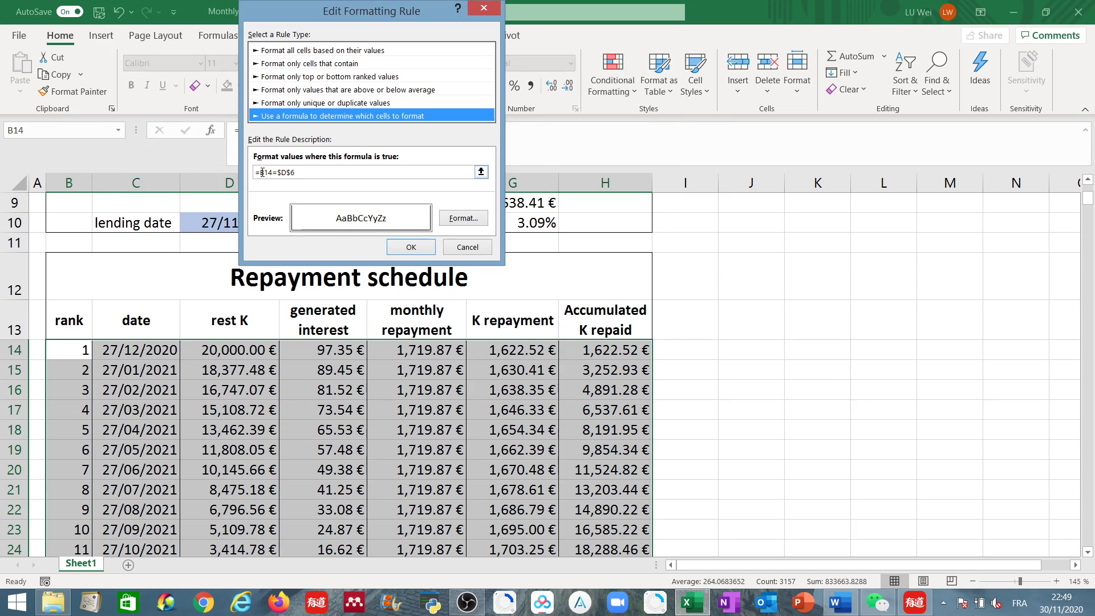
click(282, 175)
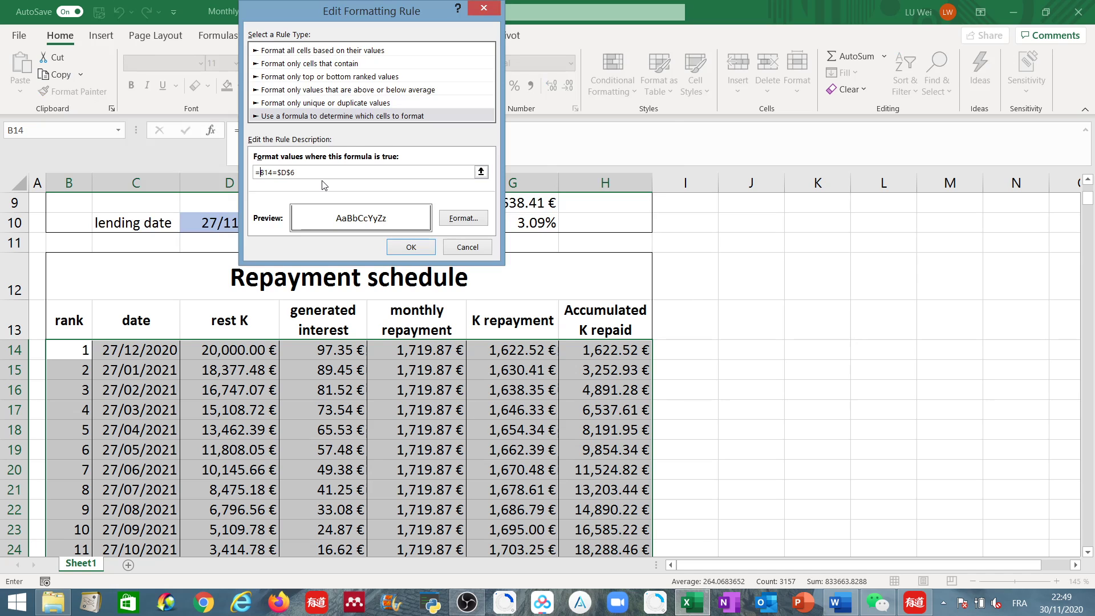
text($)
click(404, 249)
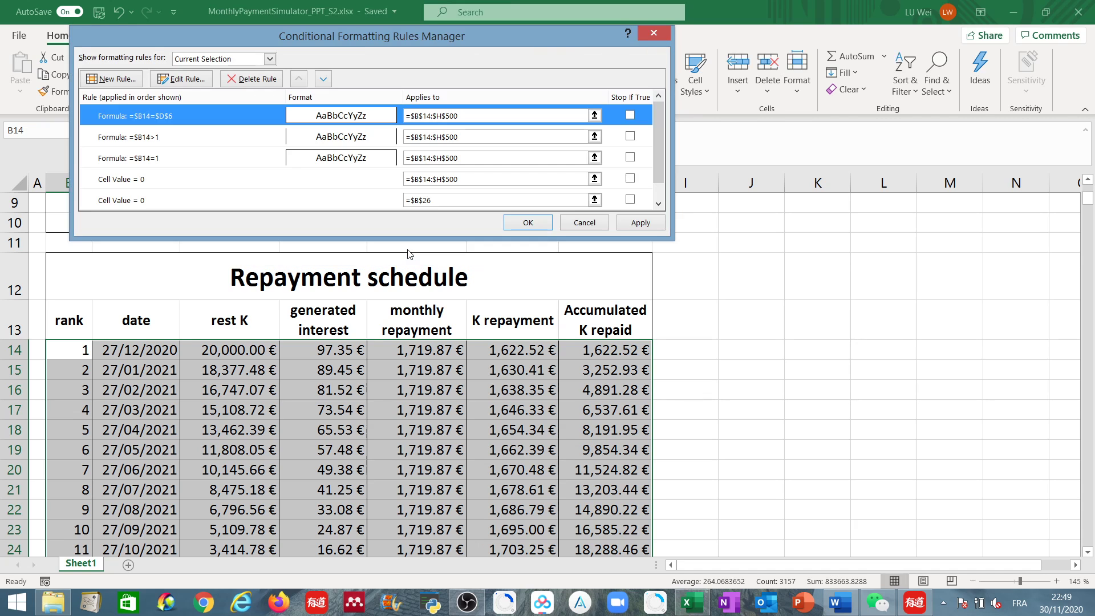
click(532, 230)
scroll(457, 359, down, 3)
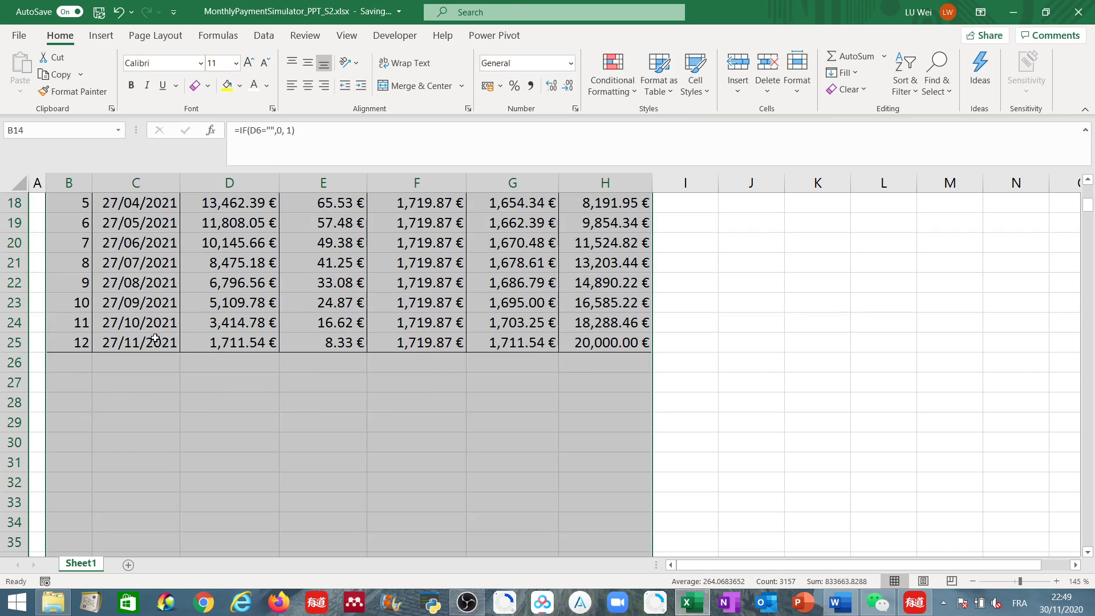
scroll(155, 339, up, 1)
click(155, 342)
scroll(155, 343, up, 1)
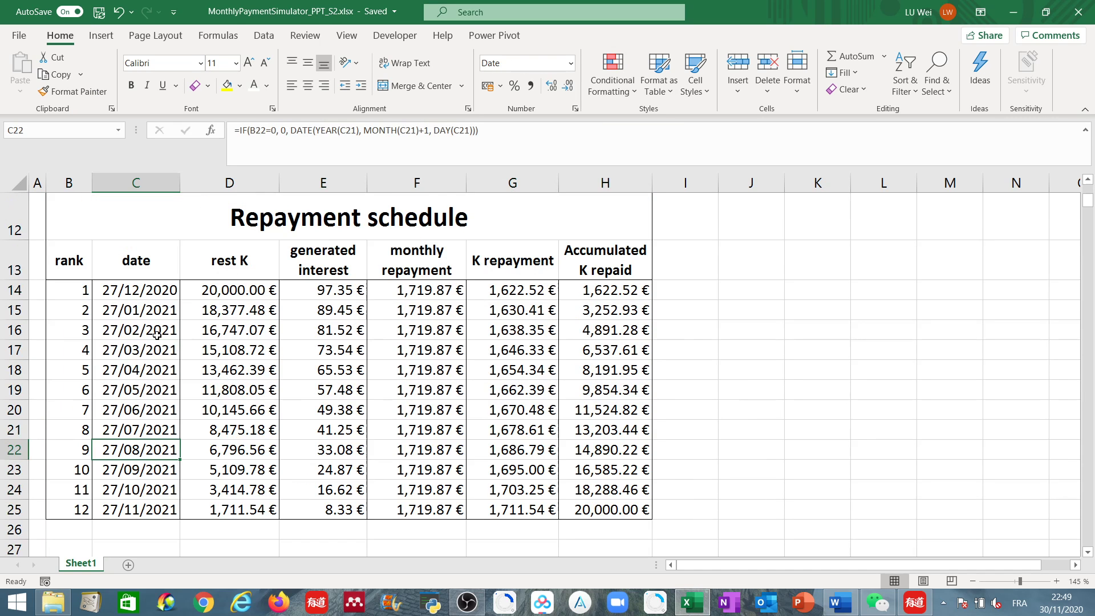
Select the schedule rows B14:H25 and review their conditional formatting rules, formats and applied ranges without changing them.
drag(71, 291, 609, 514)
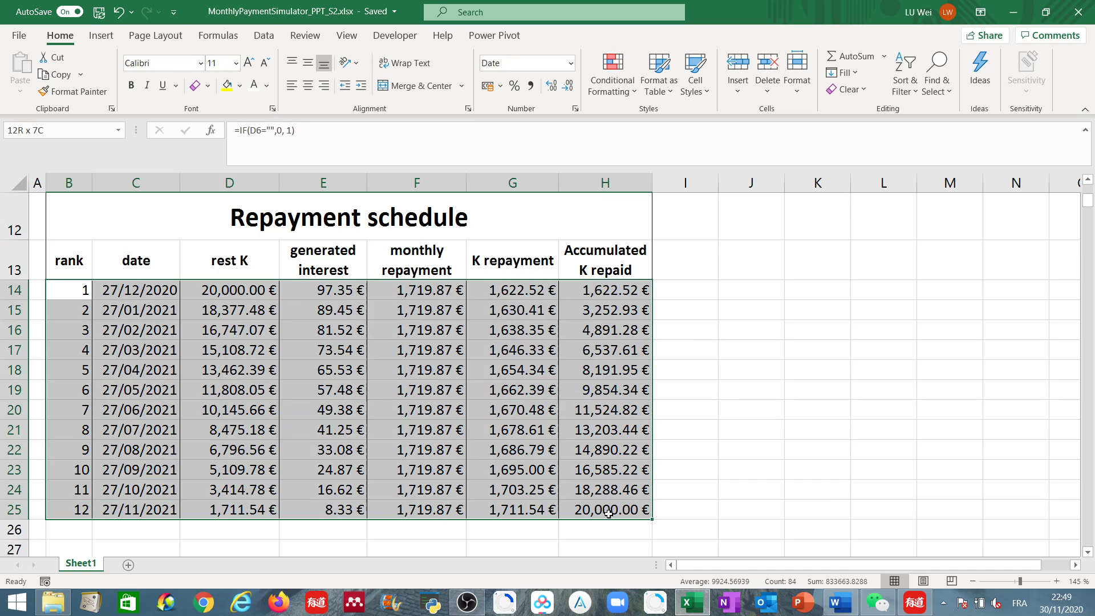
click(619, 92)
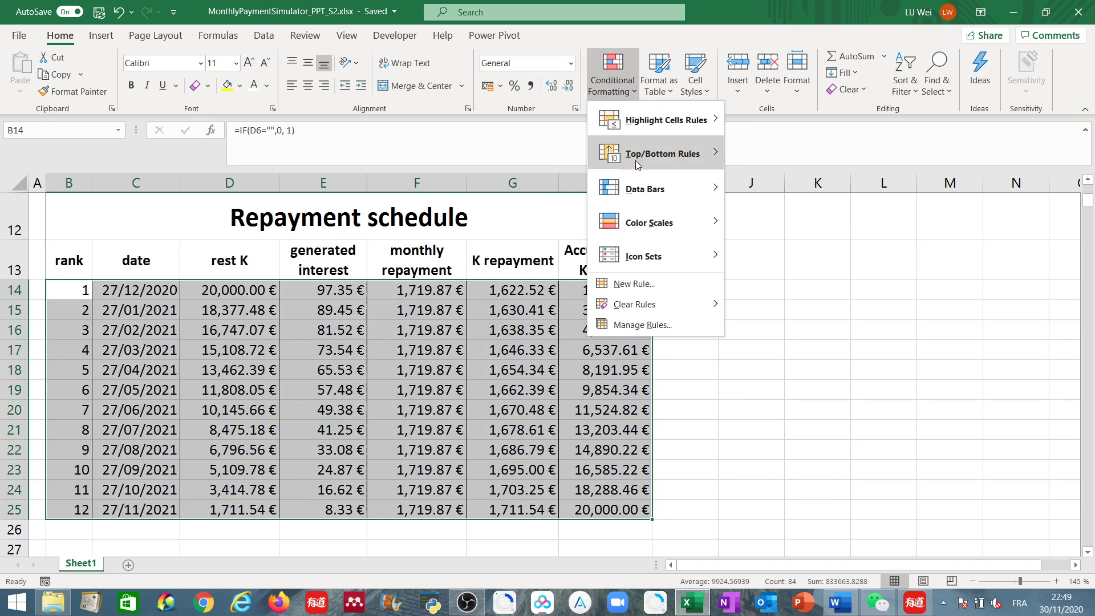
click(643, 326)
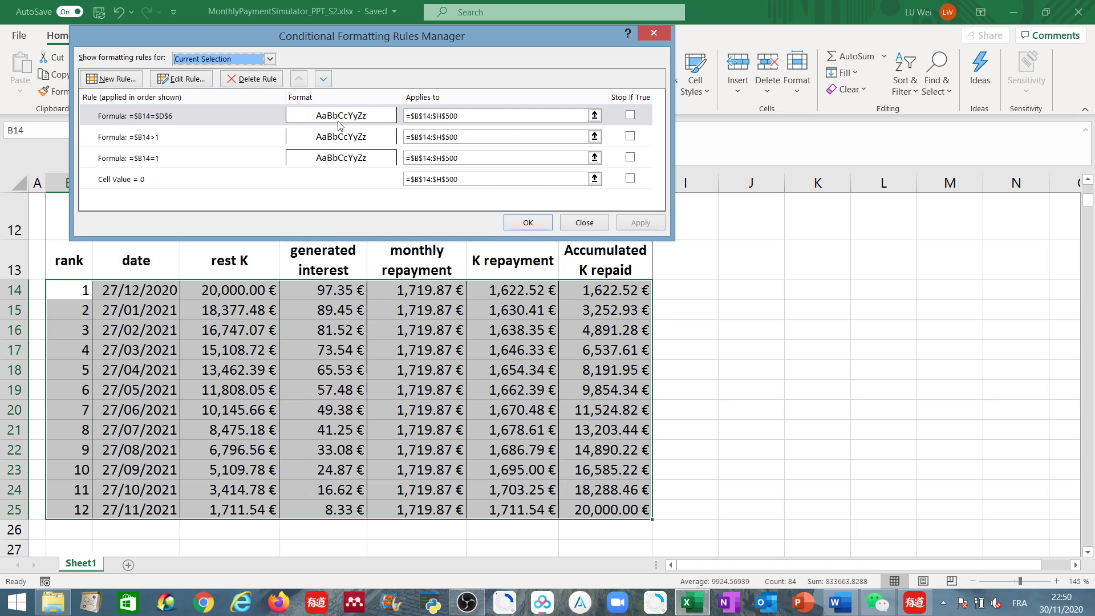
click(525, 223)
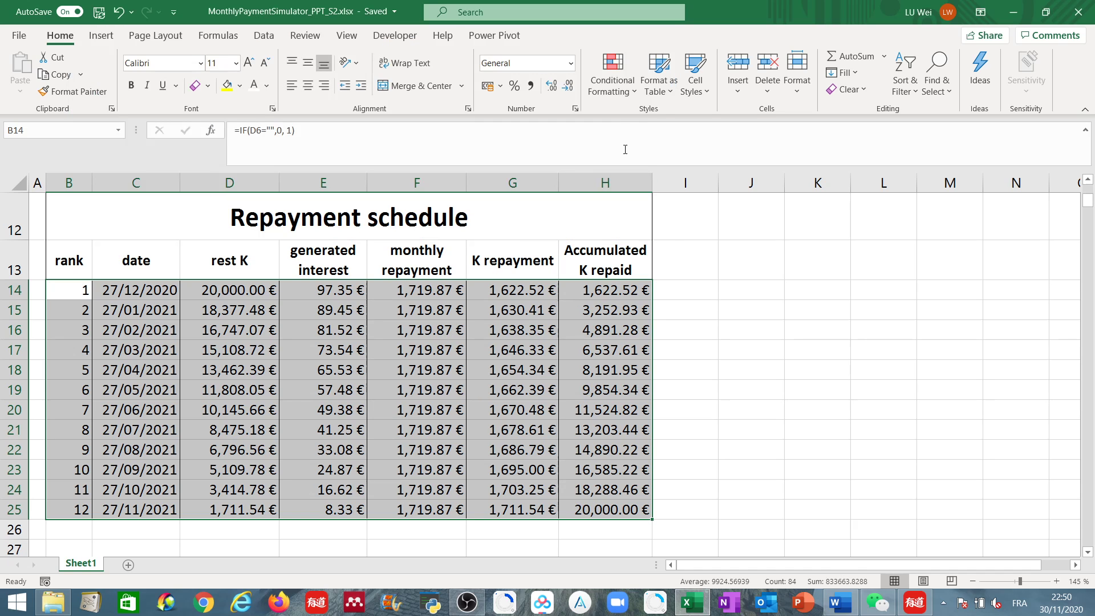
click(623, 91)
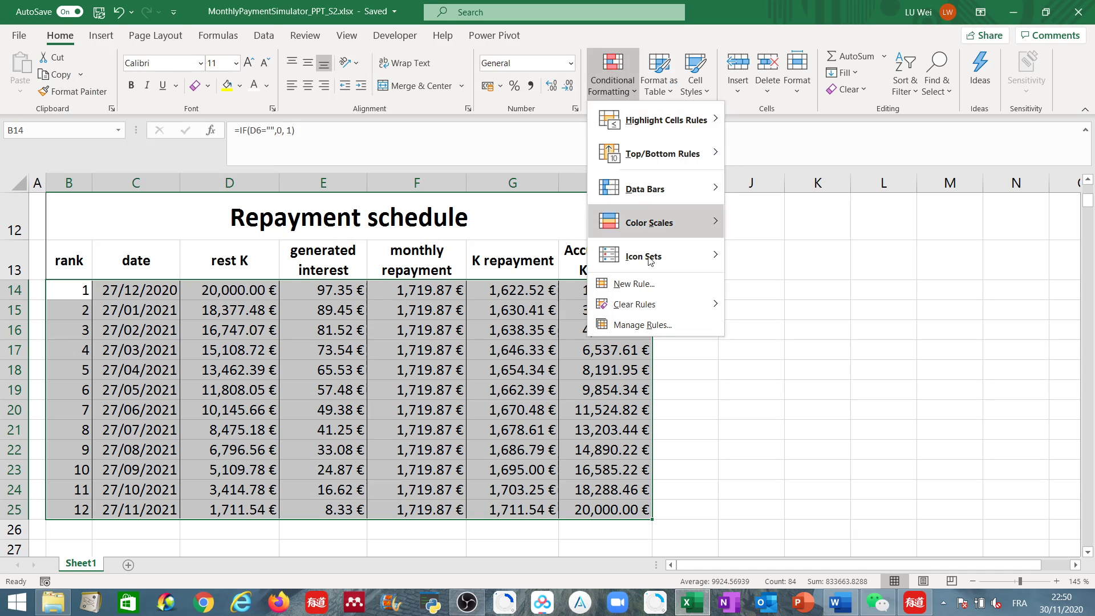
click(637, 327)
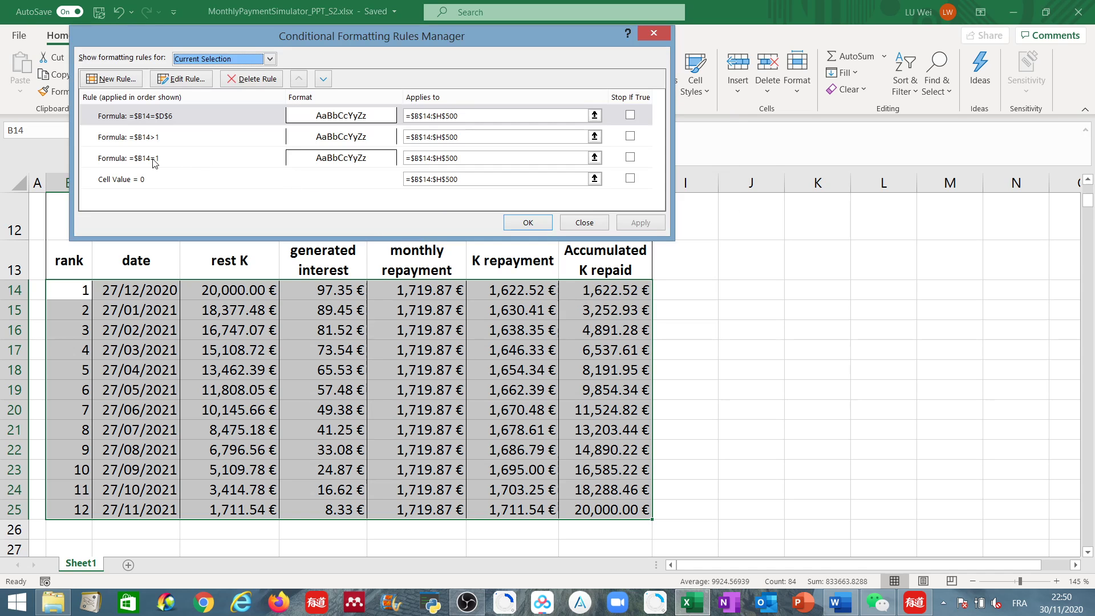
click(532, 222)
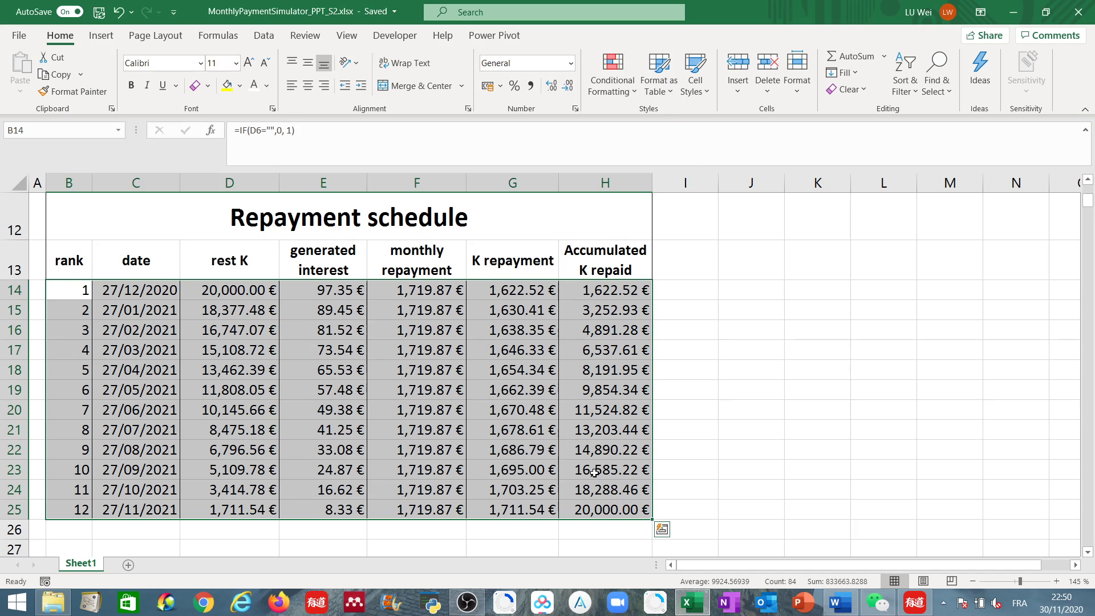
Set the number of periods in cell D6 to 16.
scroll(594, 474, up, 2)
double_click(271, 223)
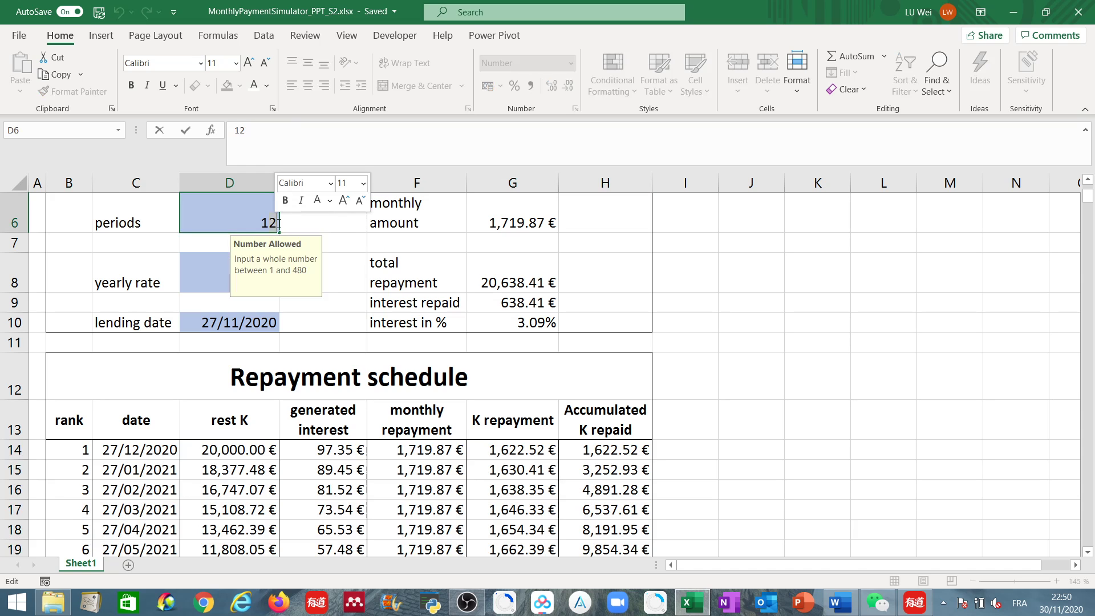
key(BackSpace)
text(6)
key(Return)
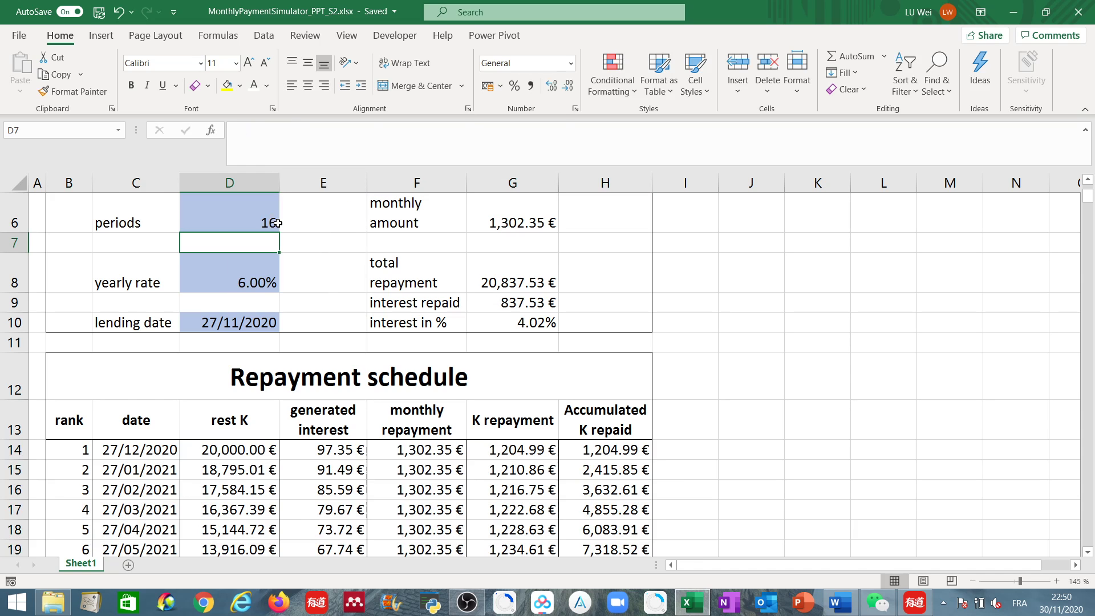
Check the borders down to the schedule's last row and compare the periods cell D6 with the last rank in B29.
scroll(297, 227, down, 2)
scroll(297, 227, down, 1)
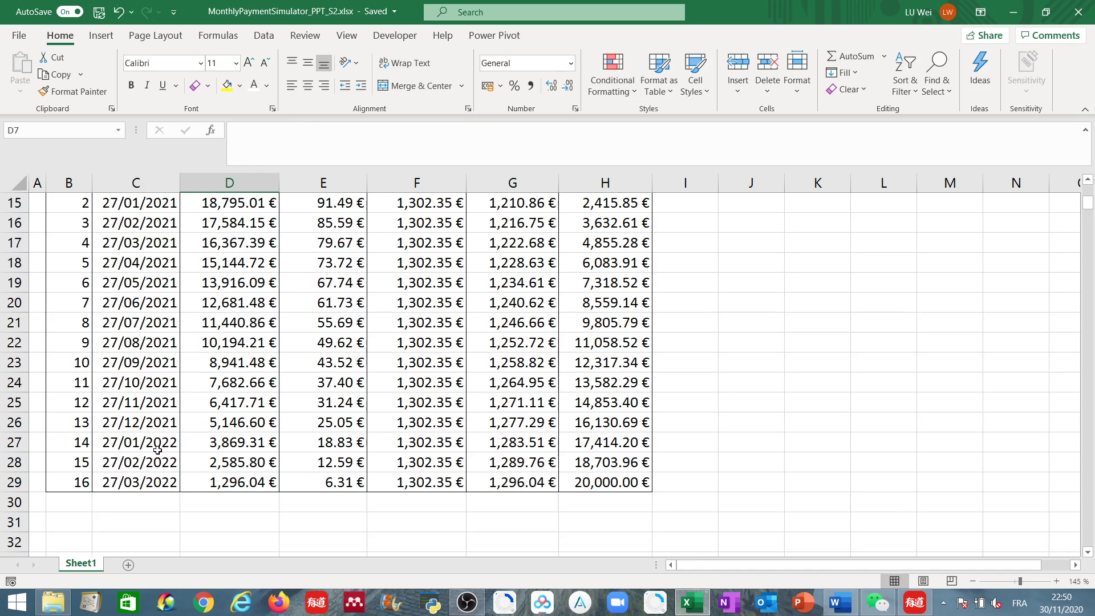
scroll(76, 484, up, 3)
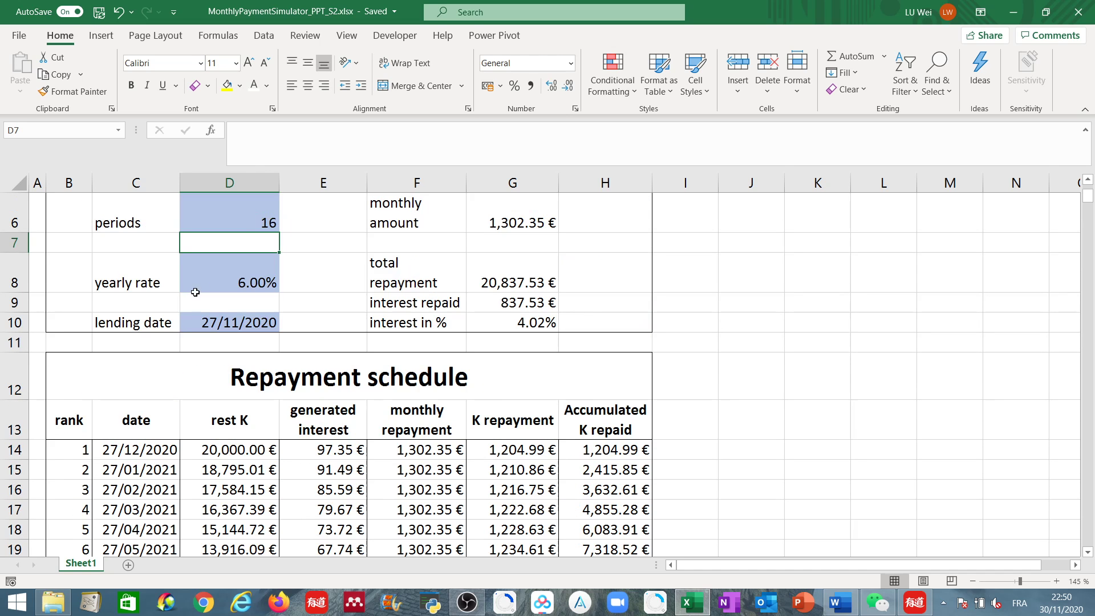
click(259, 222)
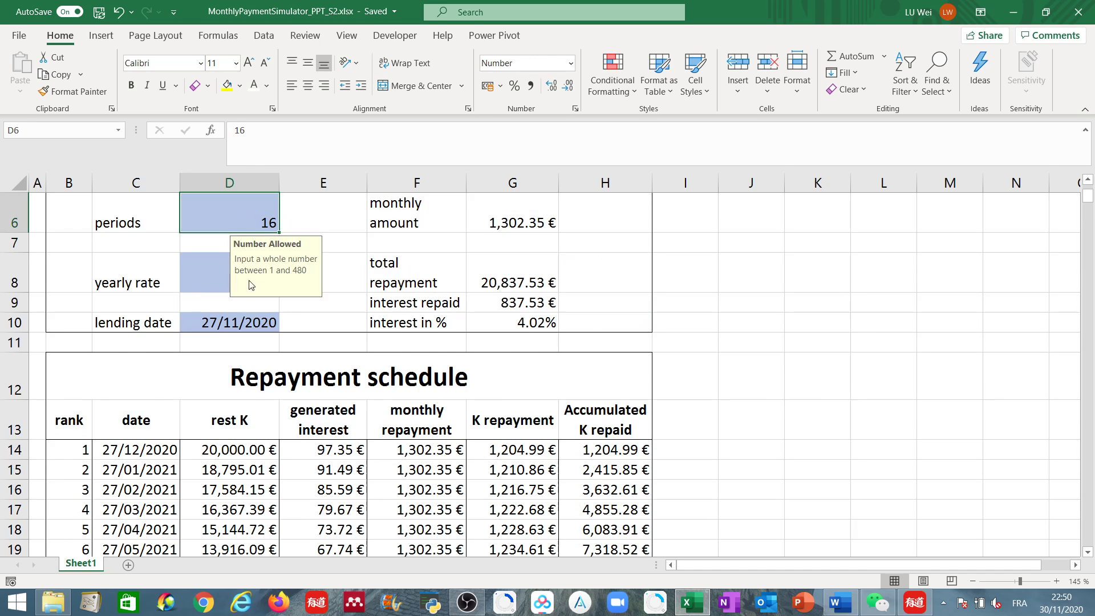
scroll(239, 308, down, 5)
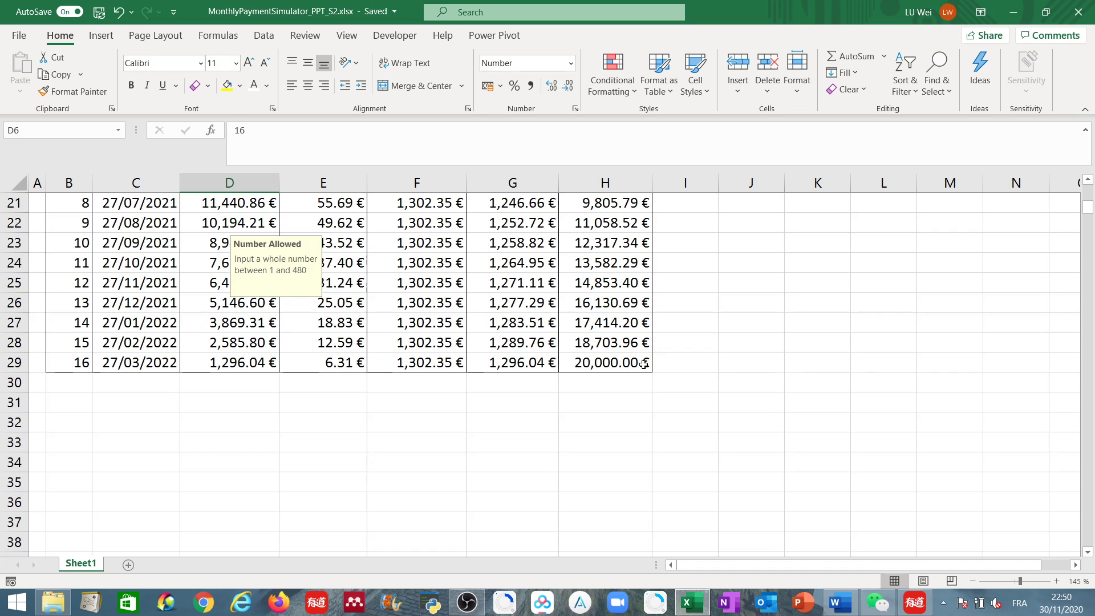
click(67, 367)
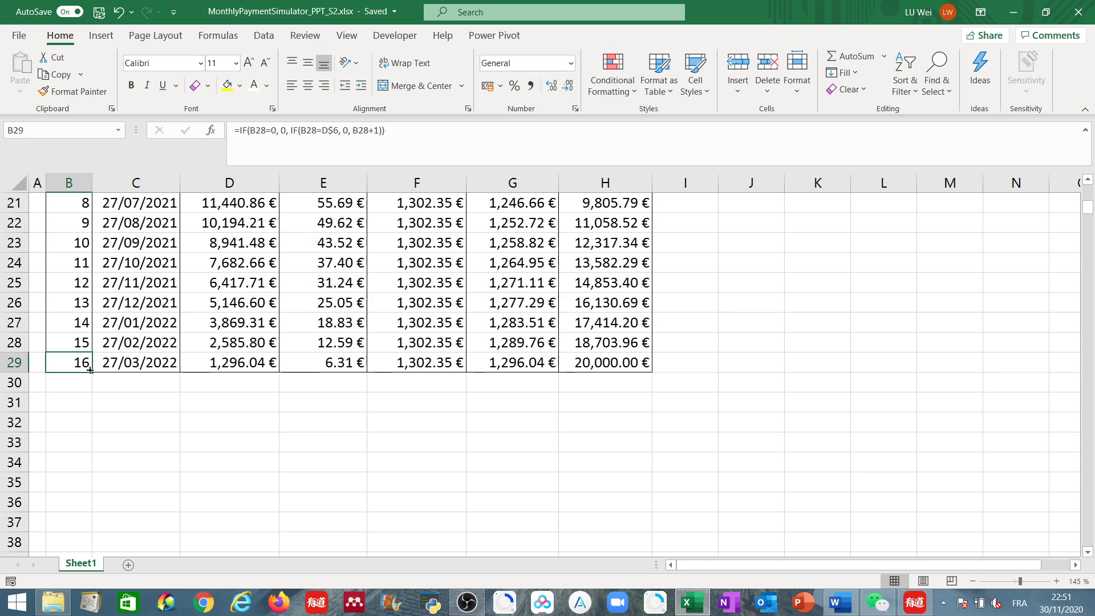